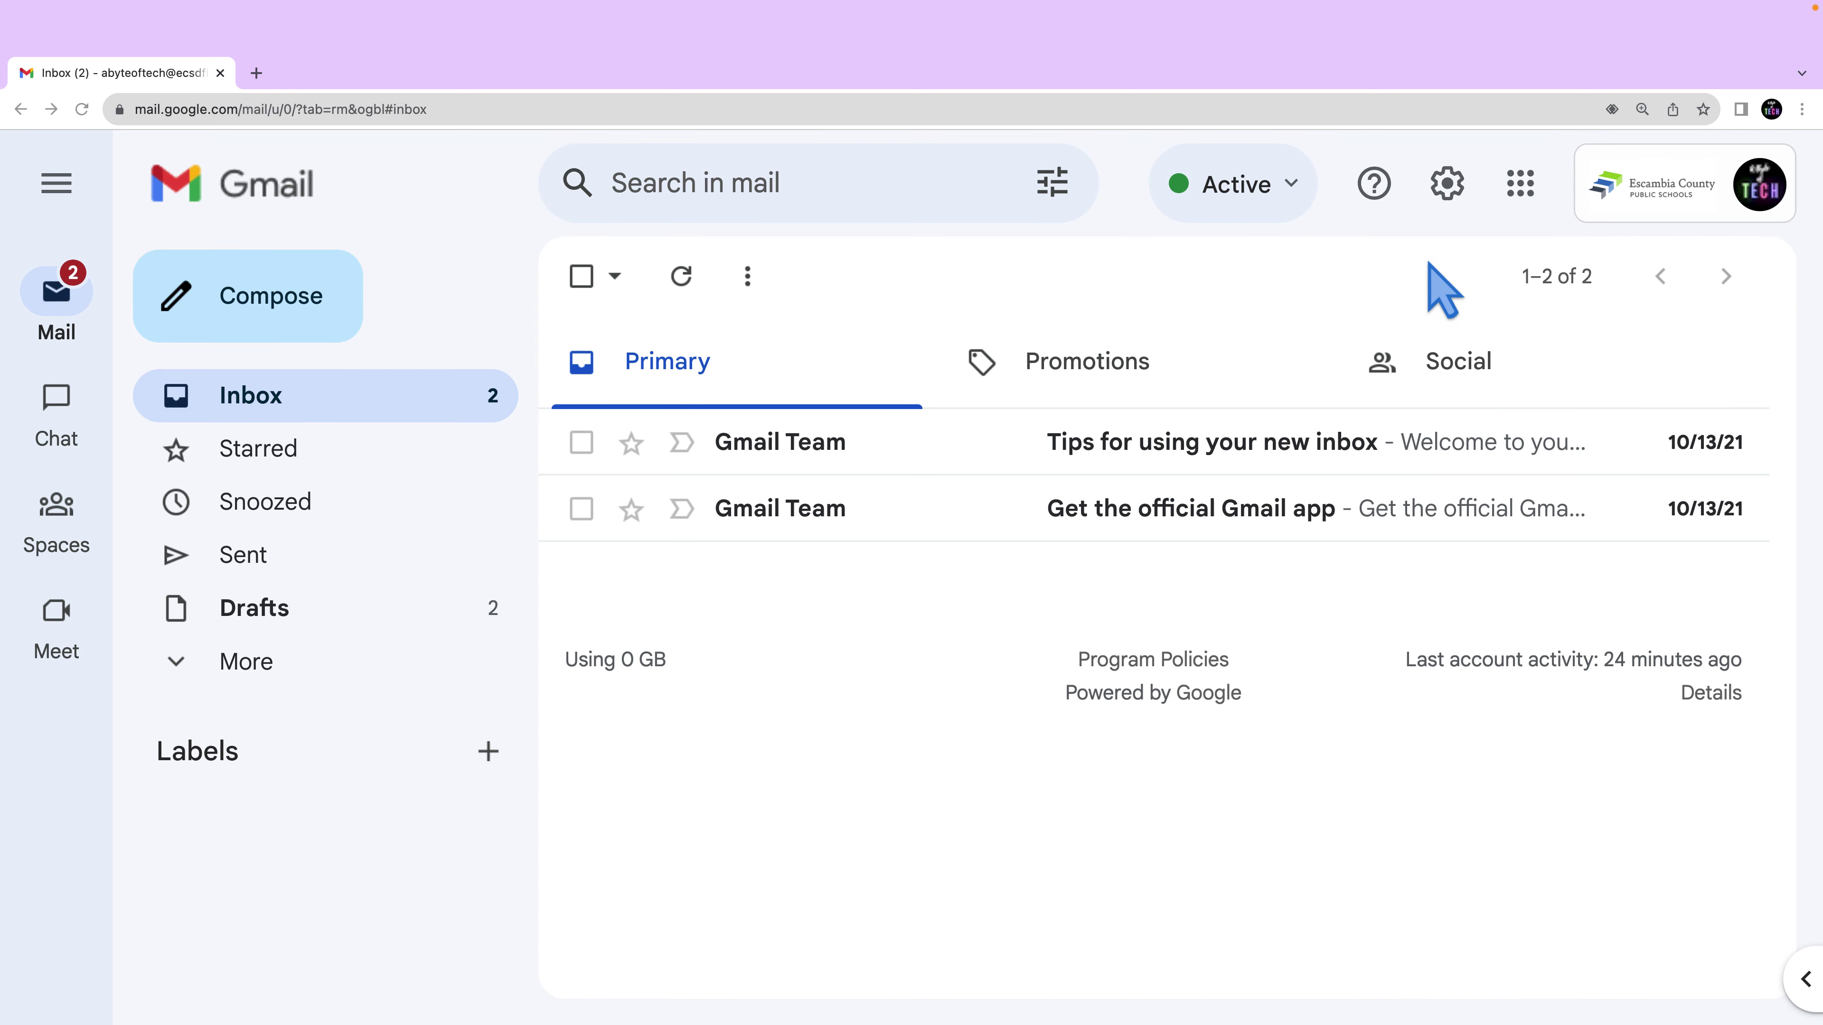
Step: Open Gmail's full settings and scroll the General tab down to the Signature section
click(1448, 186)
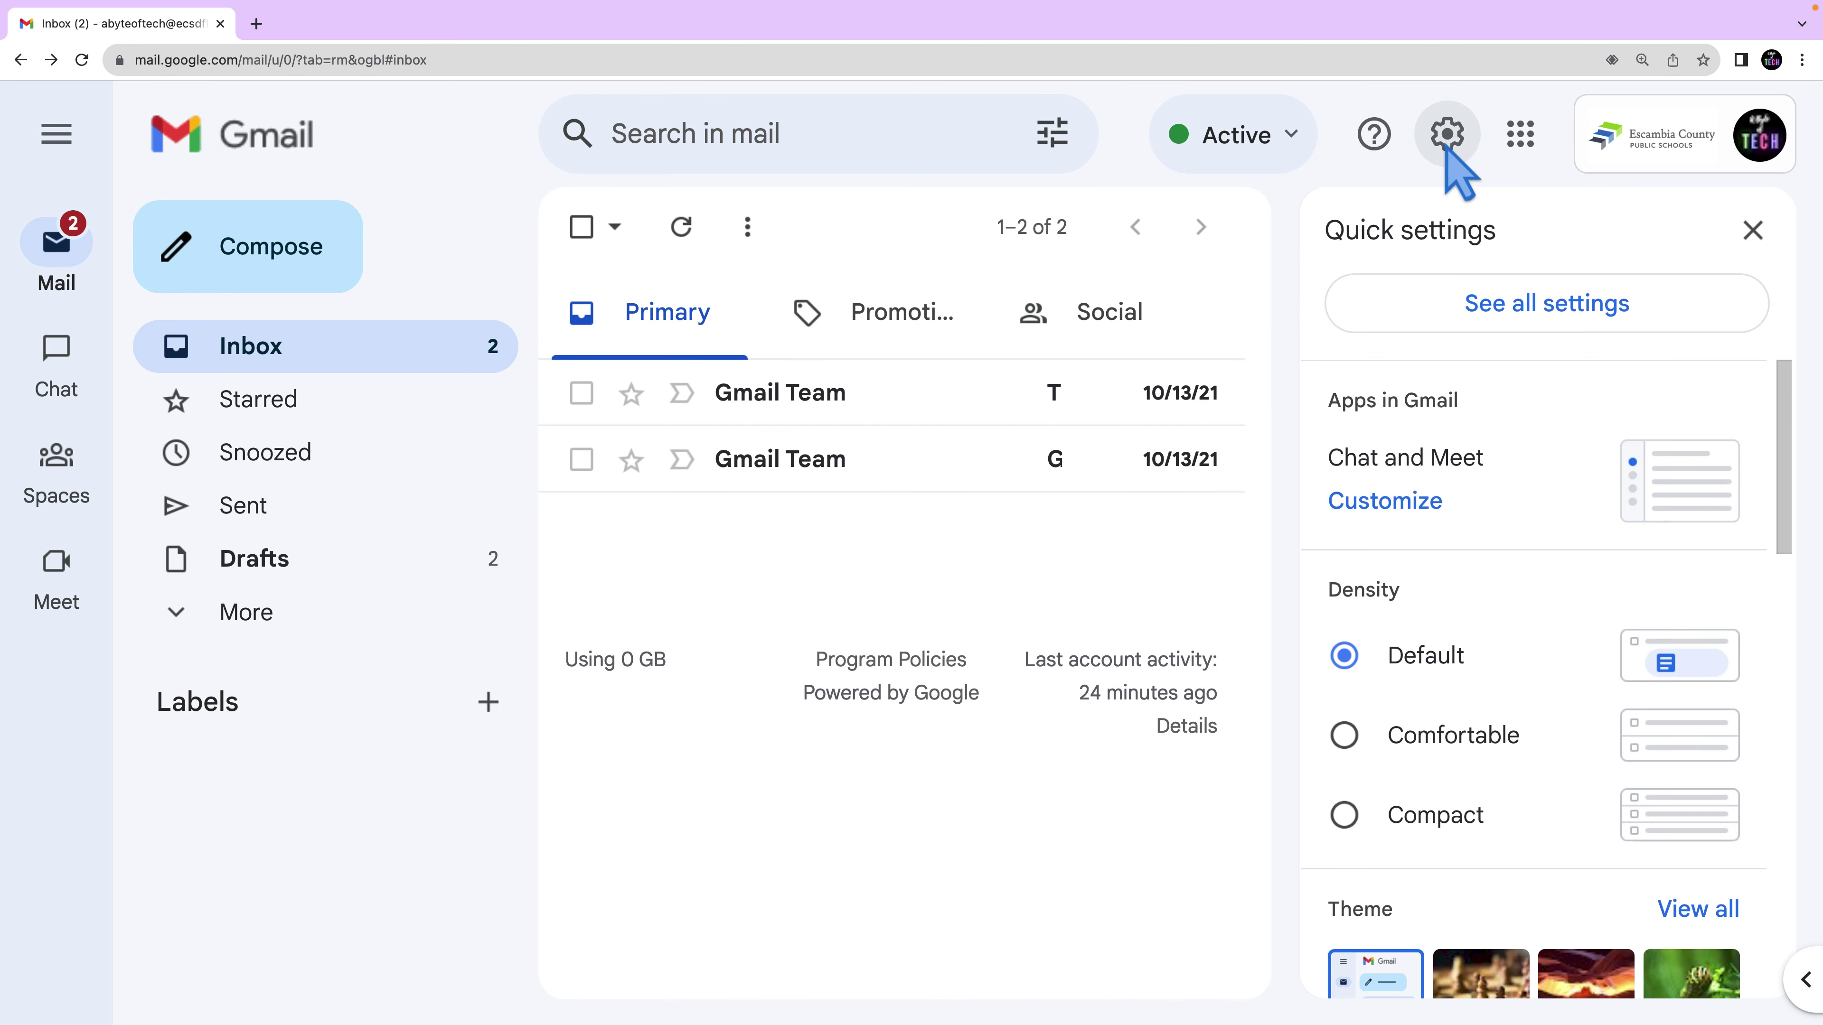
click(1527, 316)
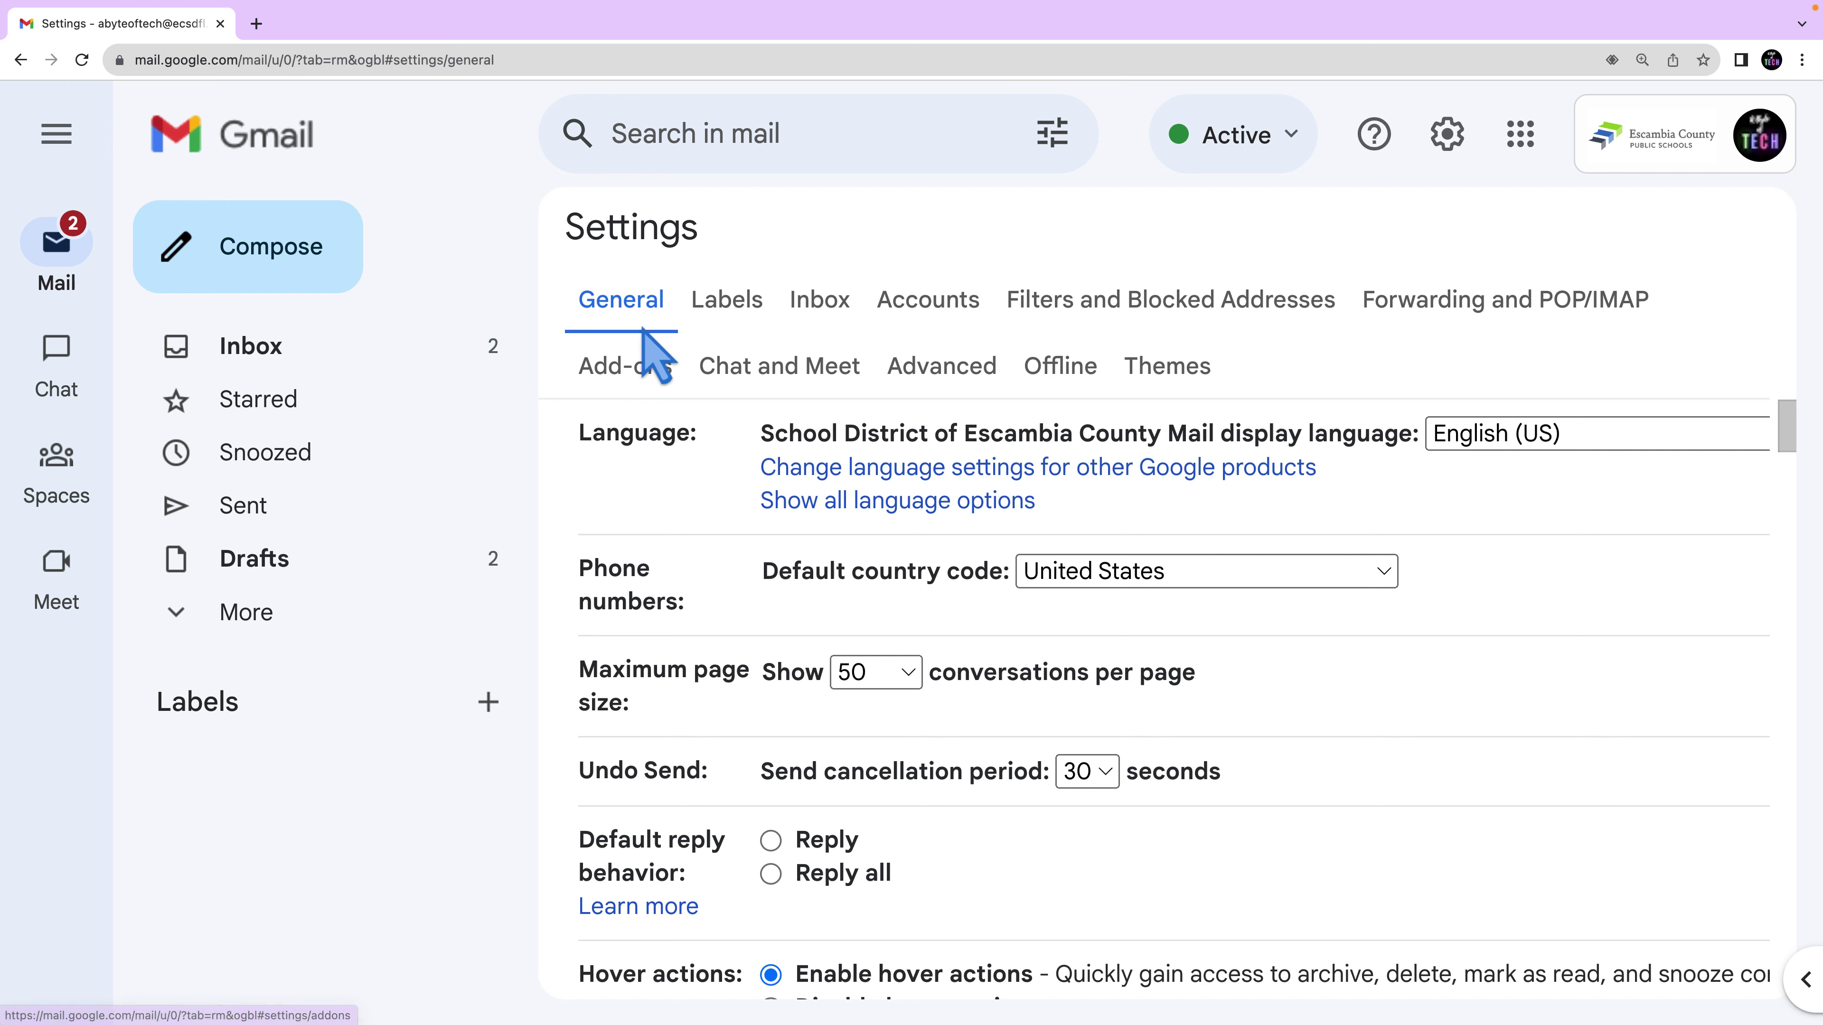
scroll(771, 668, down, 20)
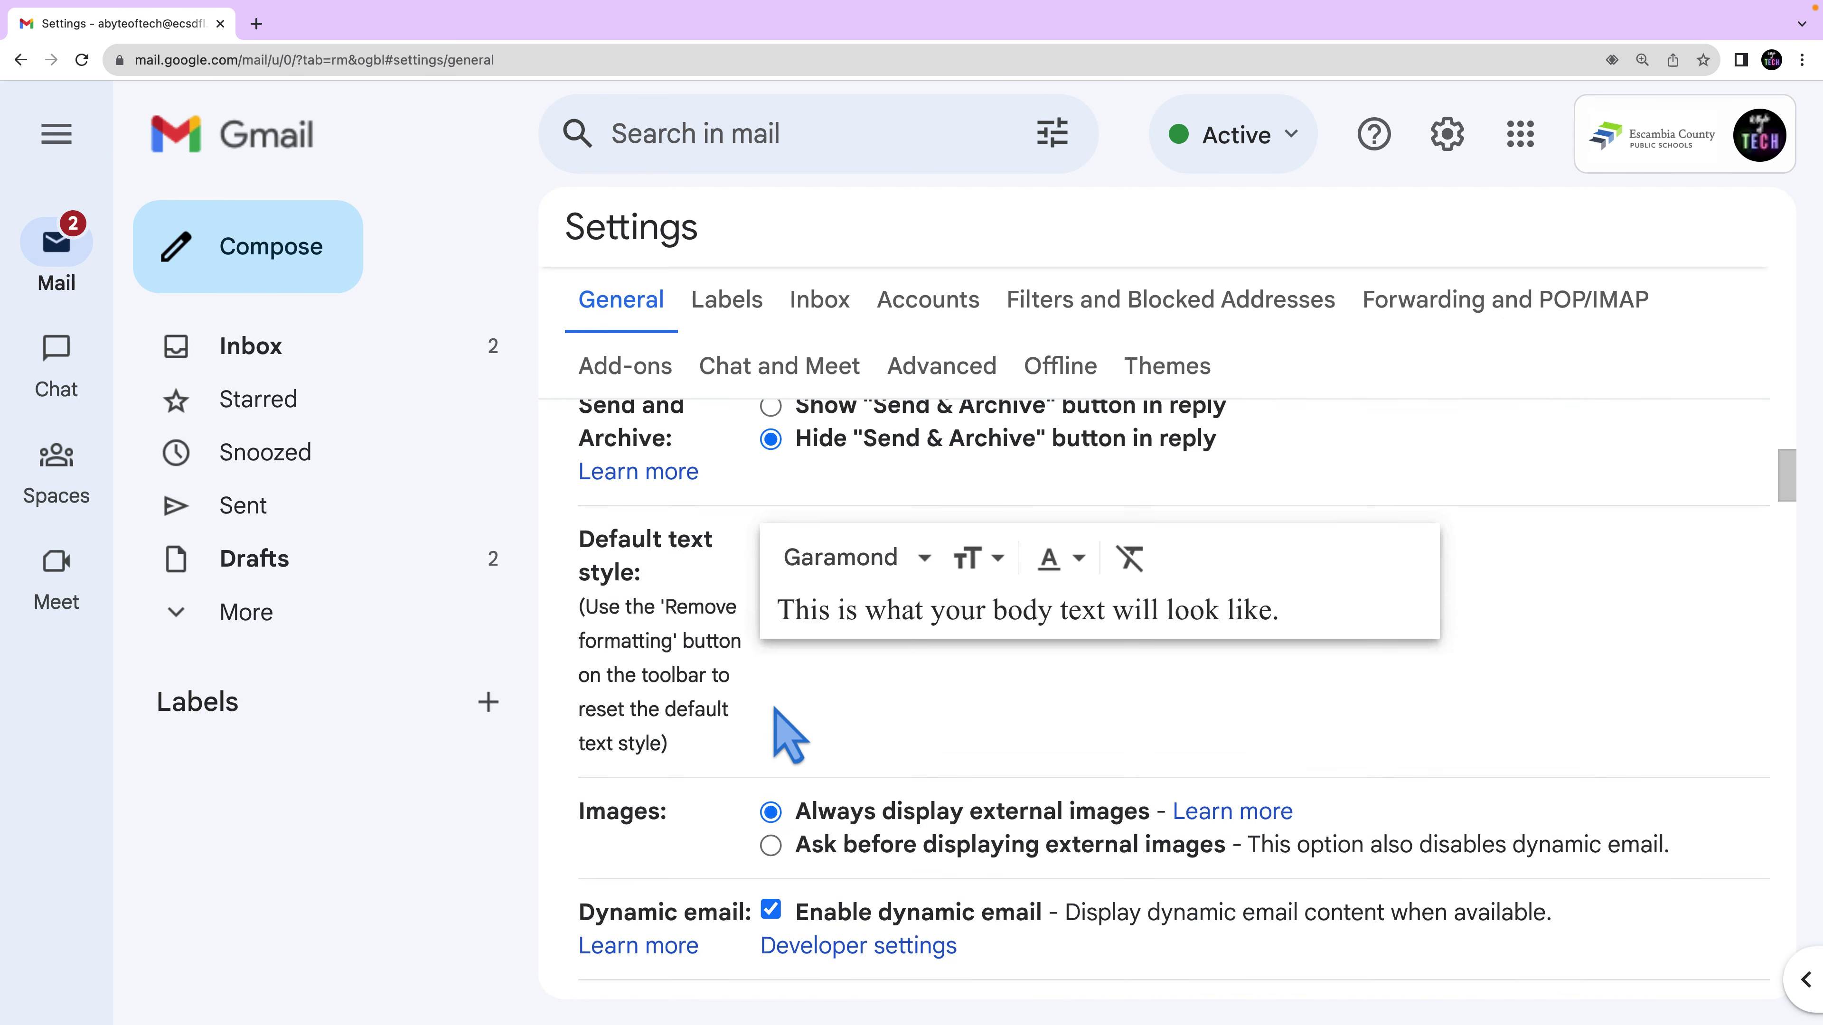
scroll(789, 733, down, 15)
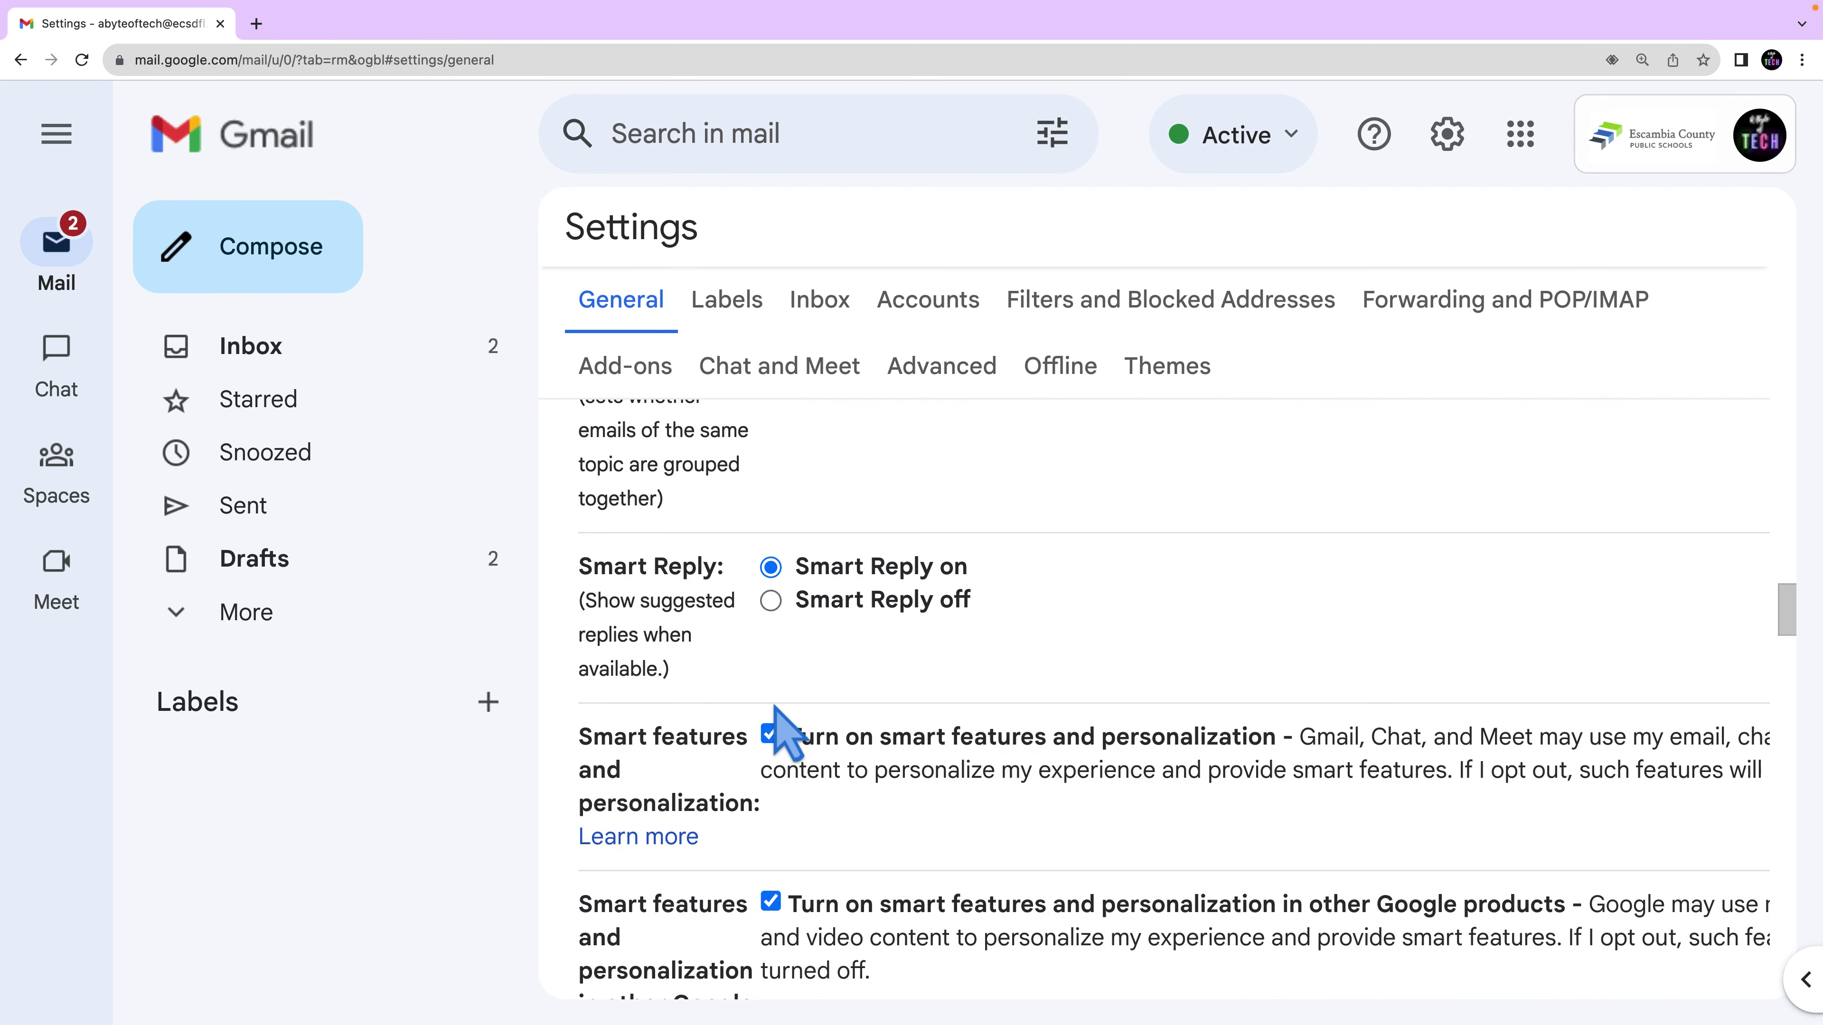
scroll(789, 732, down, 15)
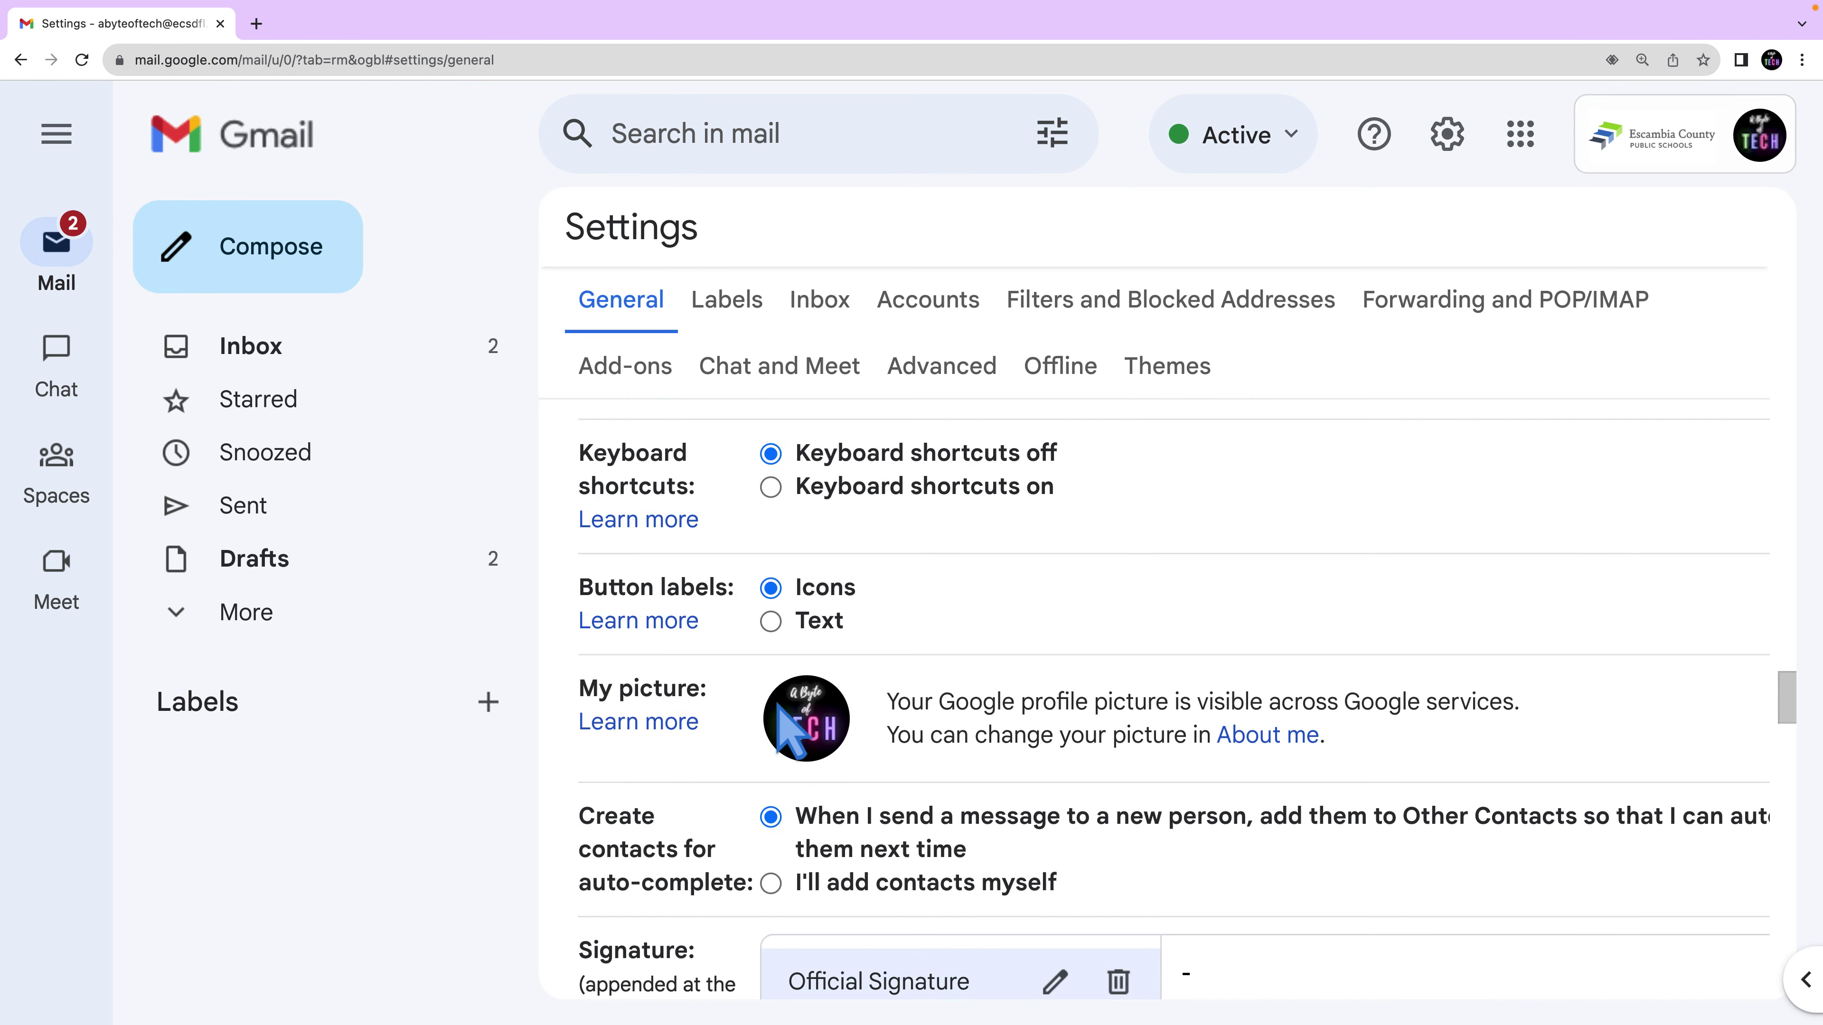
scroll(790, 732, down, 2)
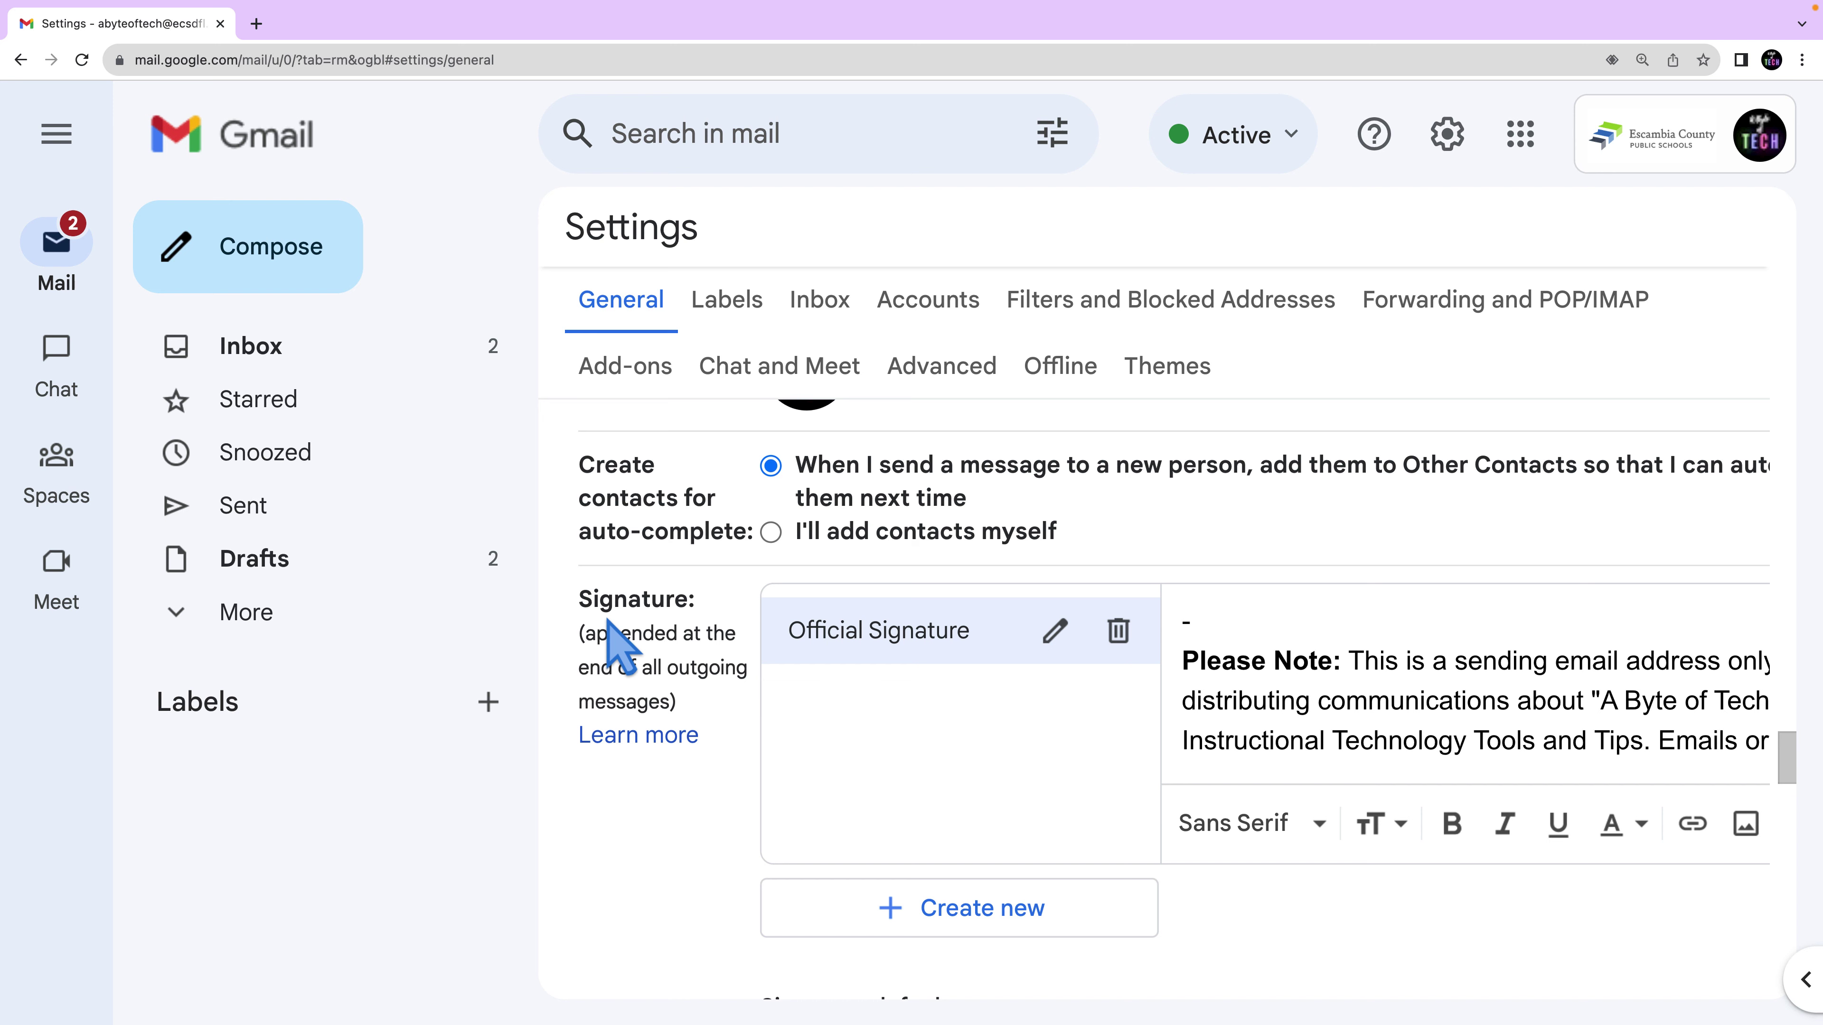
Step: Create a signature named 'BOT Template' whose body reads 'A Byte of Tech'
click(951, 926)
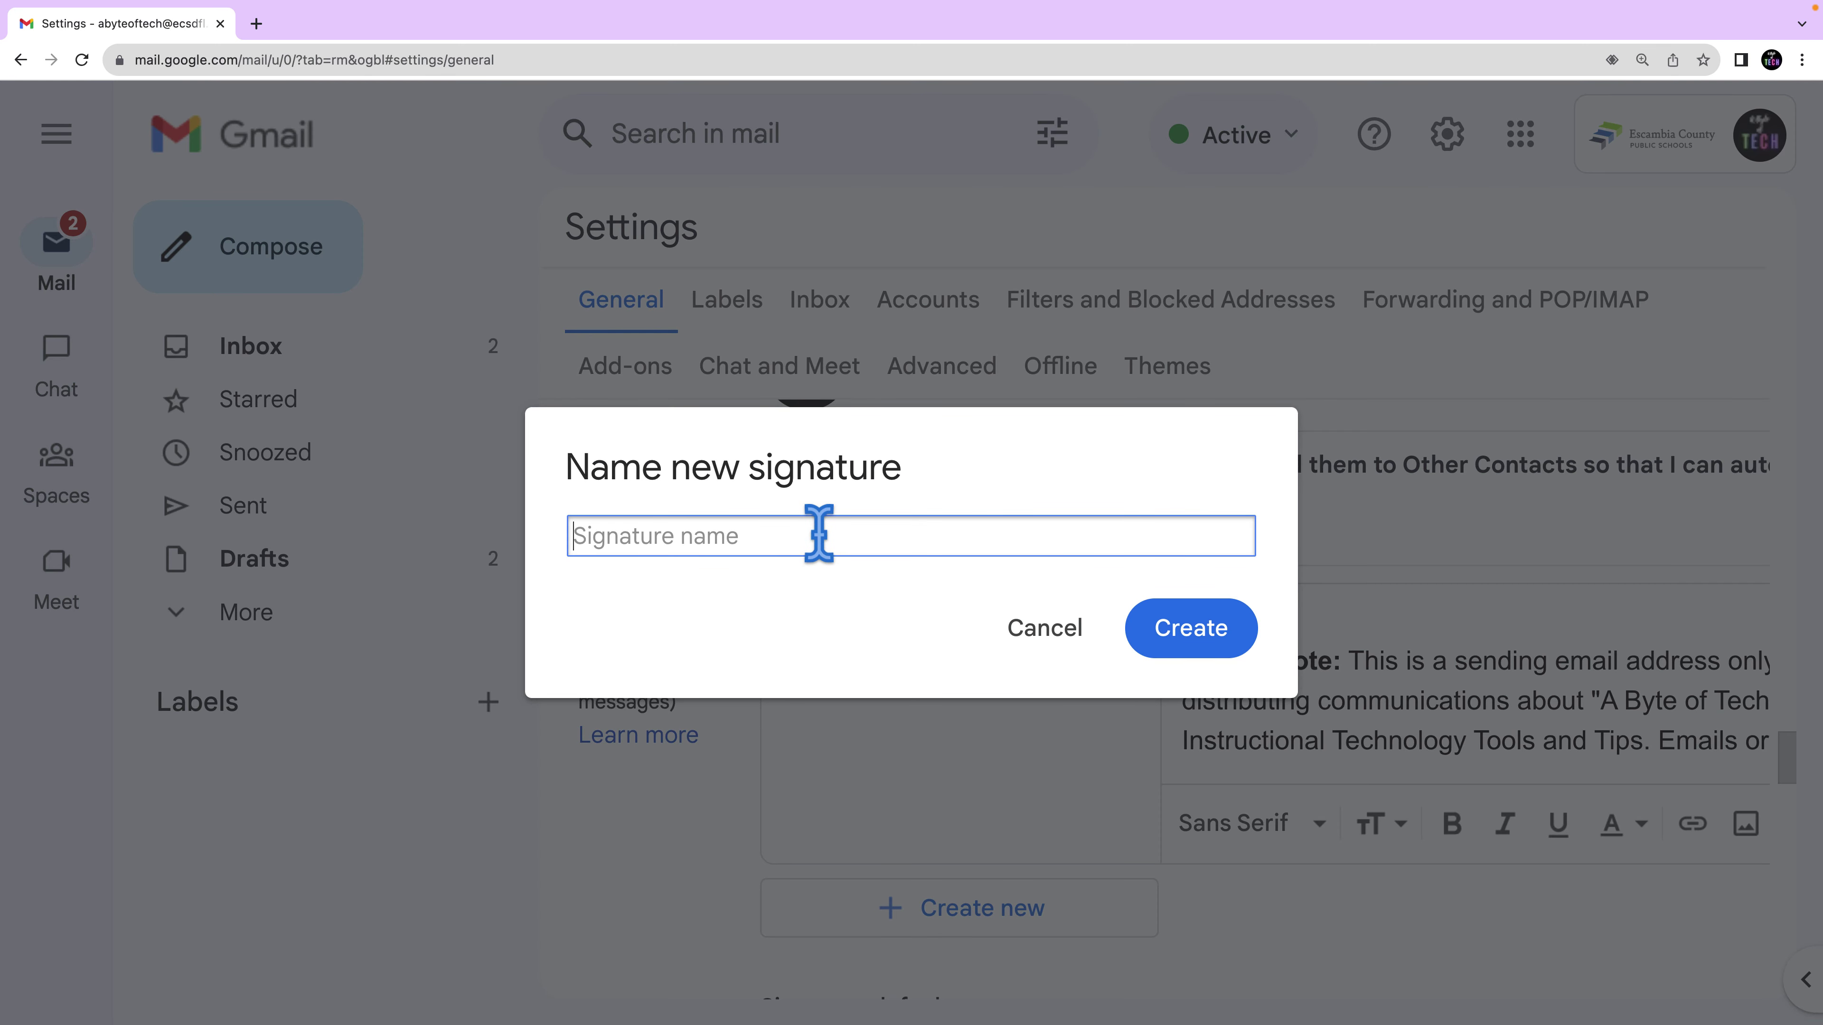
text(BOT Template)
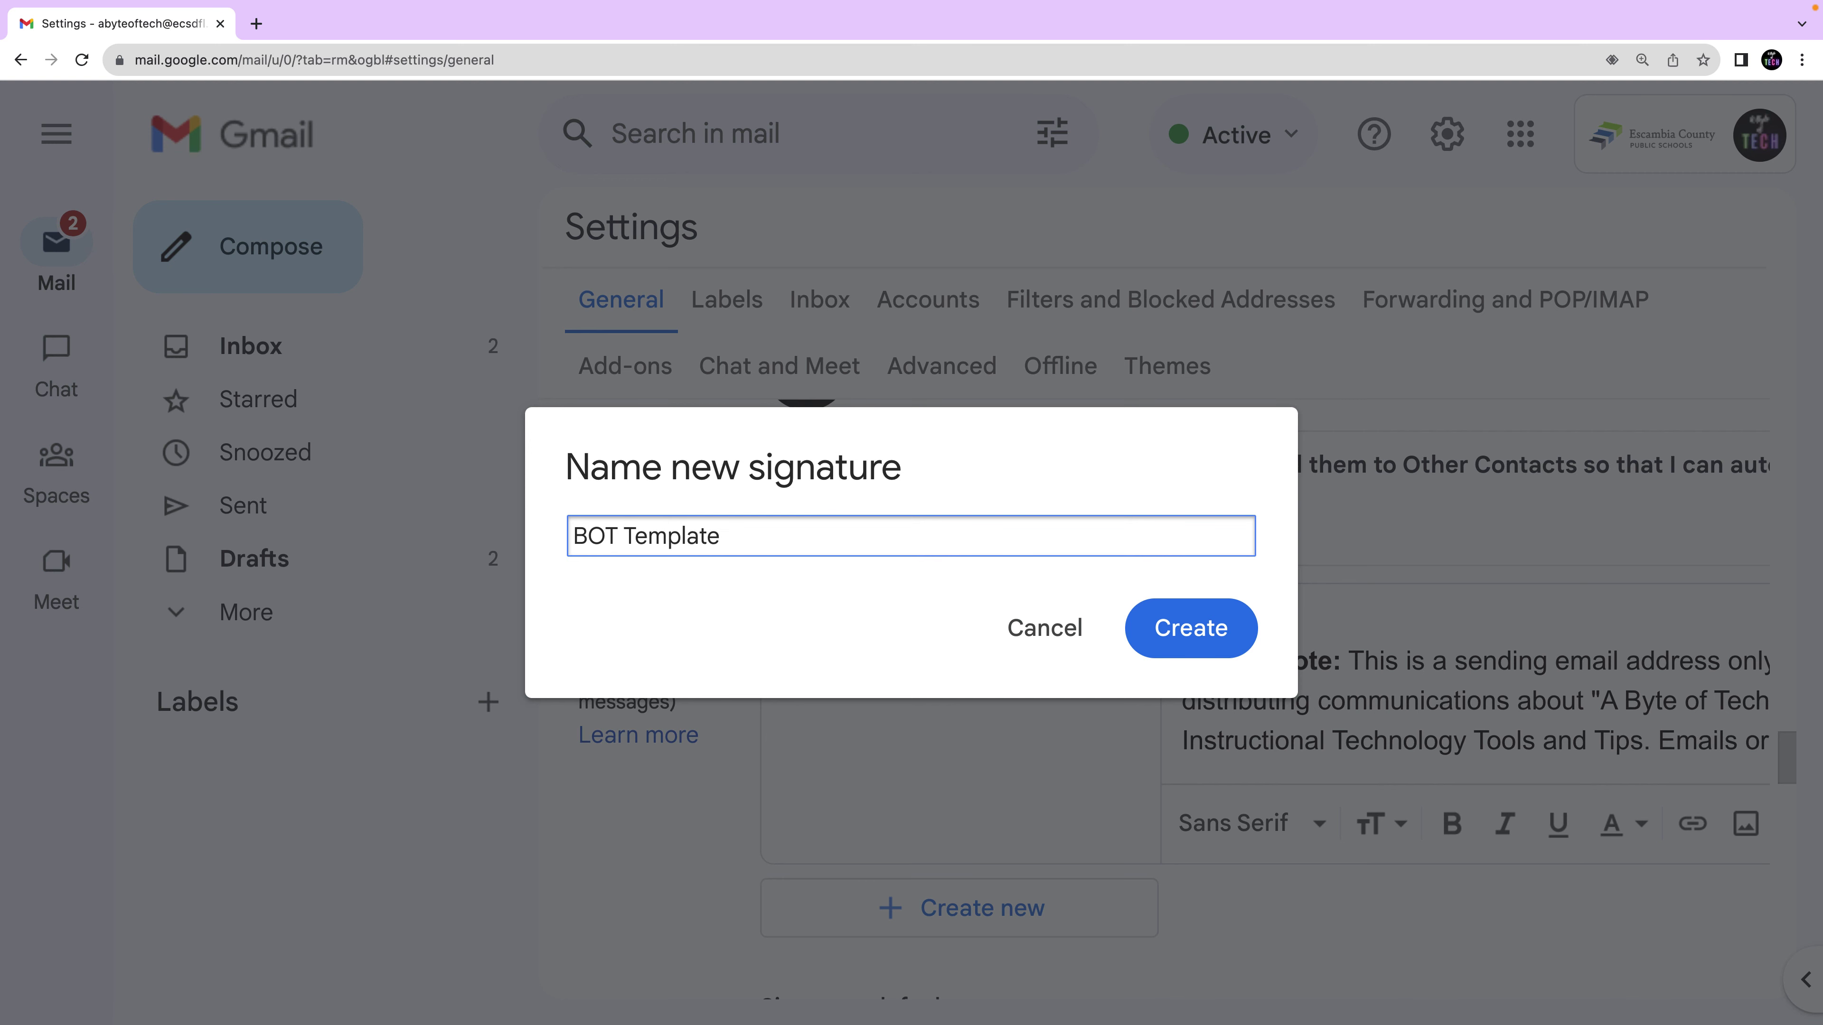
click(1220, 629)
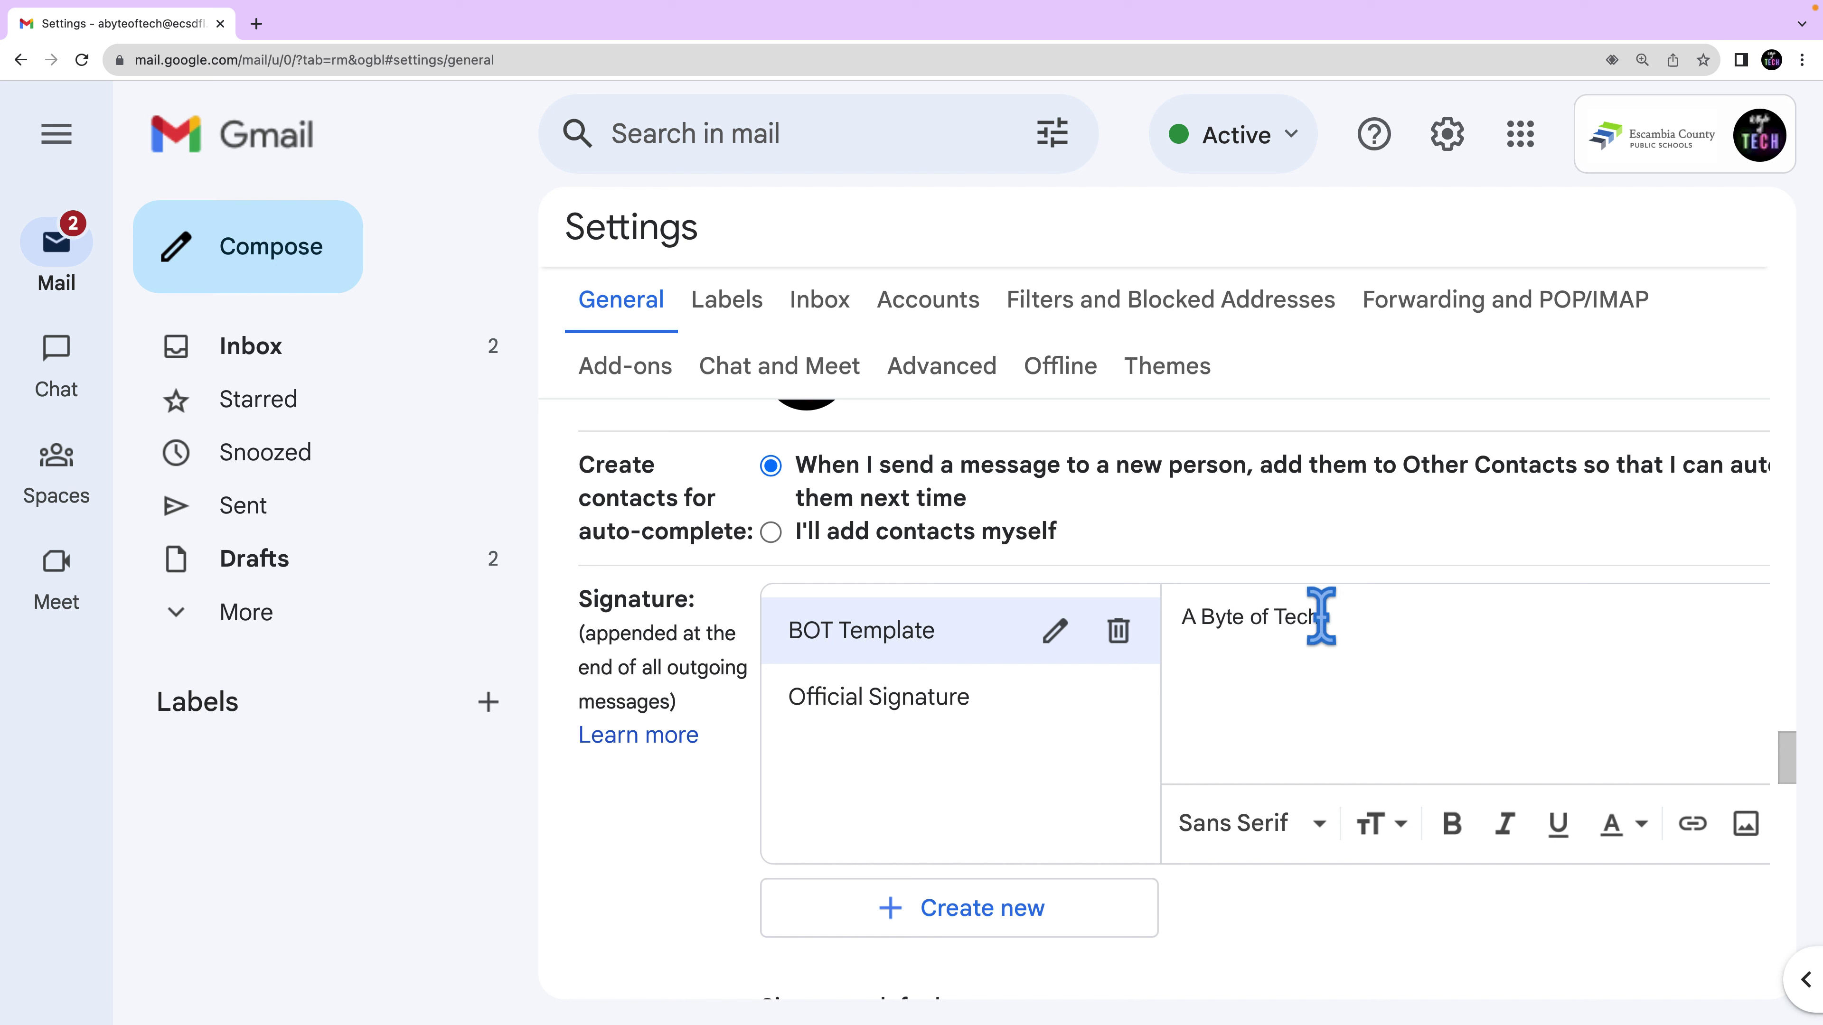
Step: Format 'A Byte of Tech' in the Wide font, large size, bold and purple
drag(1320, 617, 1201, 616)
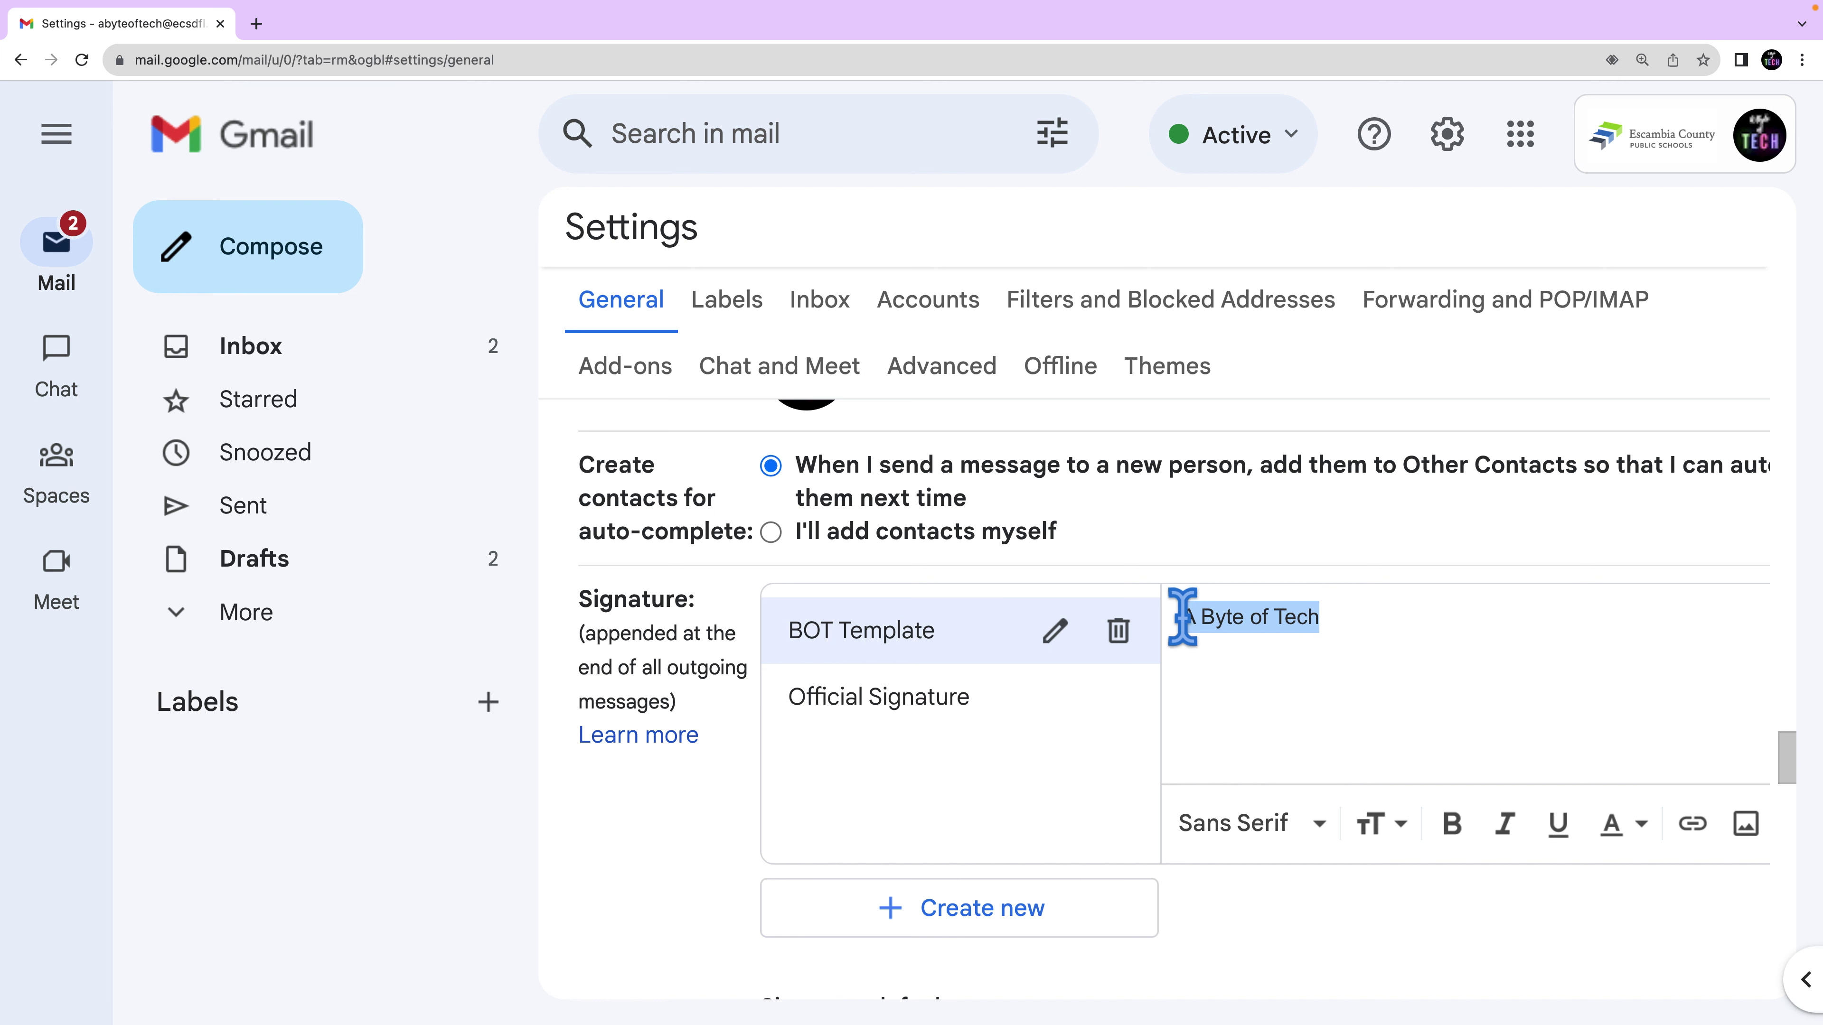
click(1315, 833)
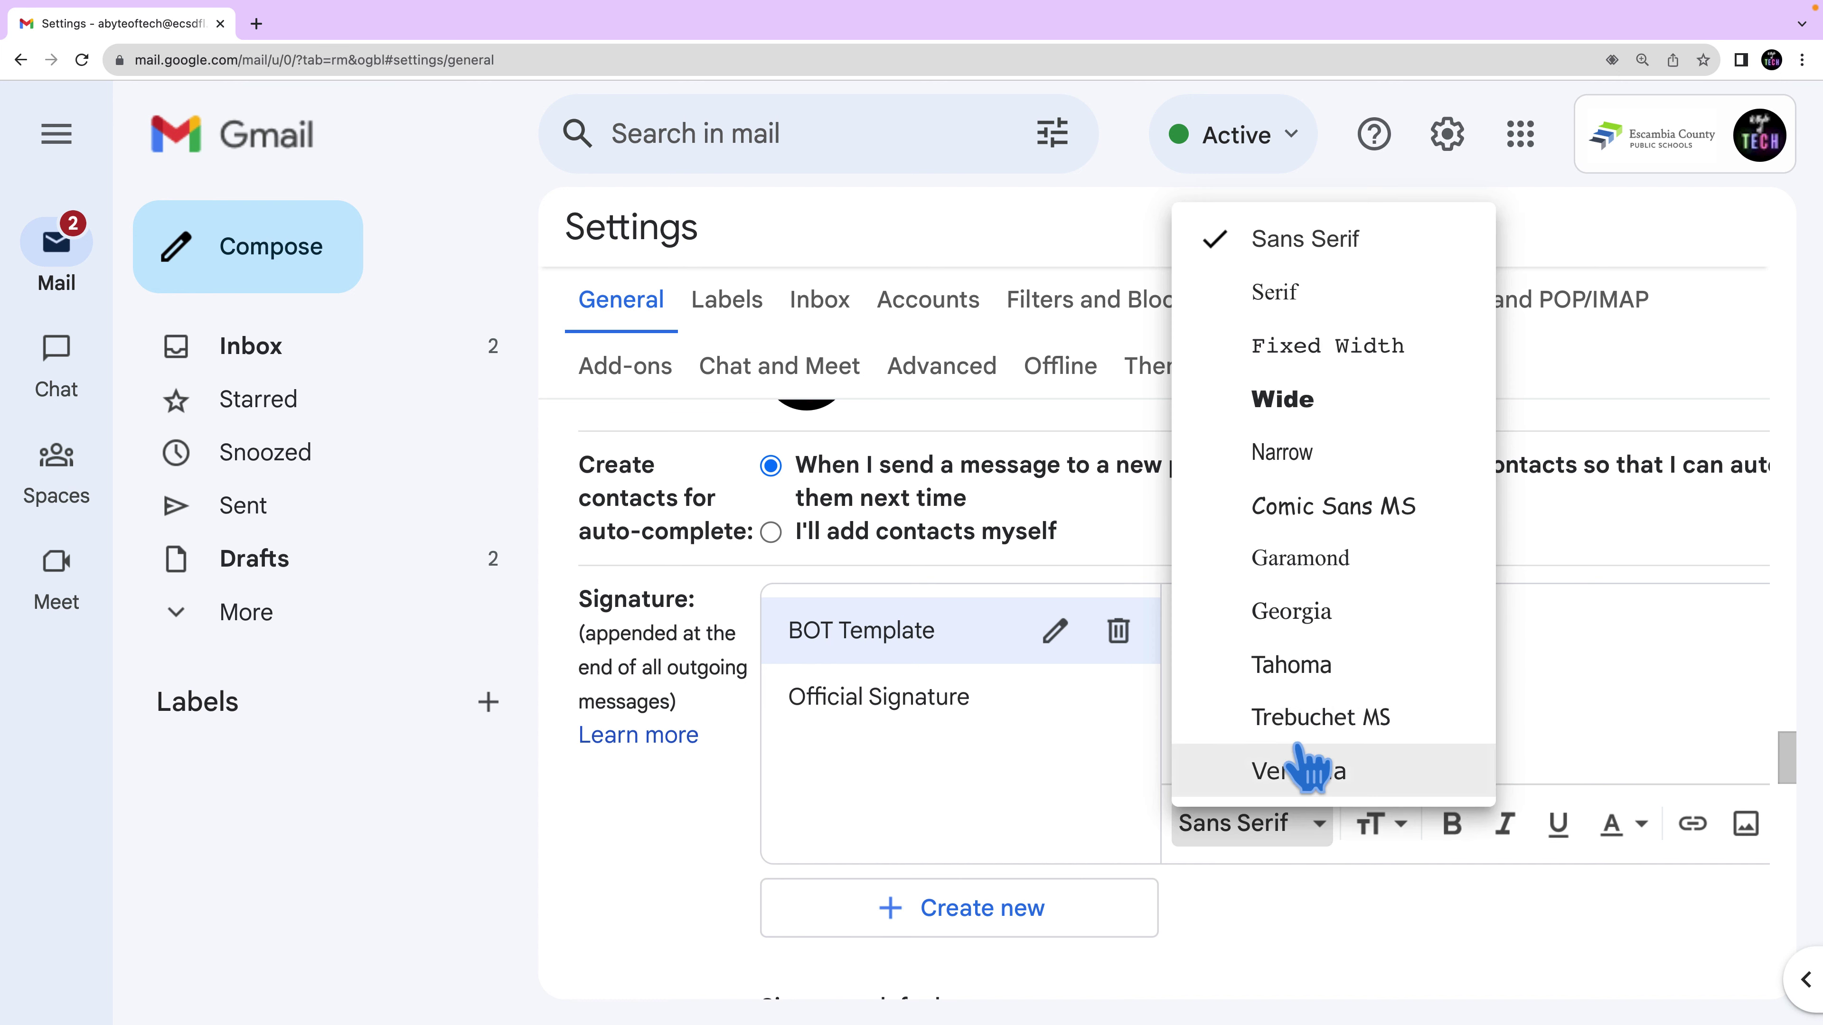
click(1314, 414)
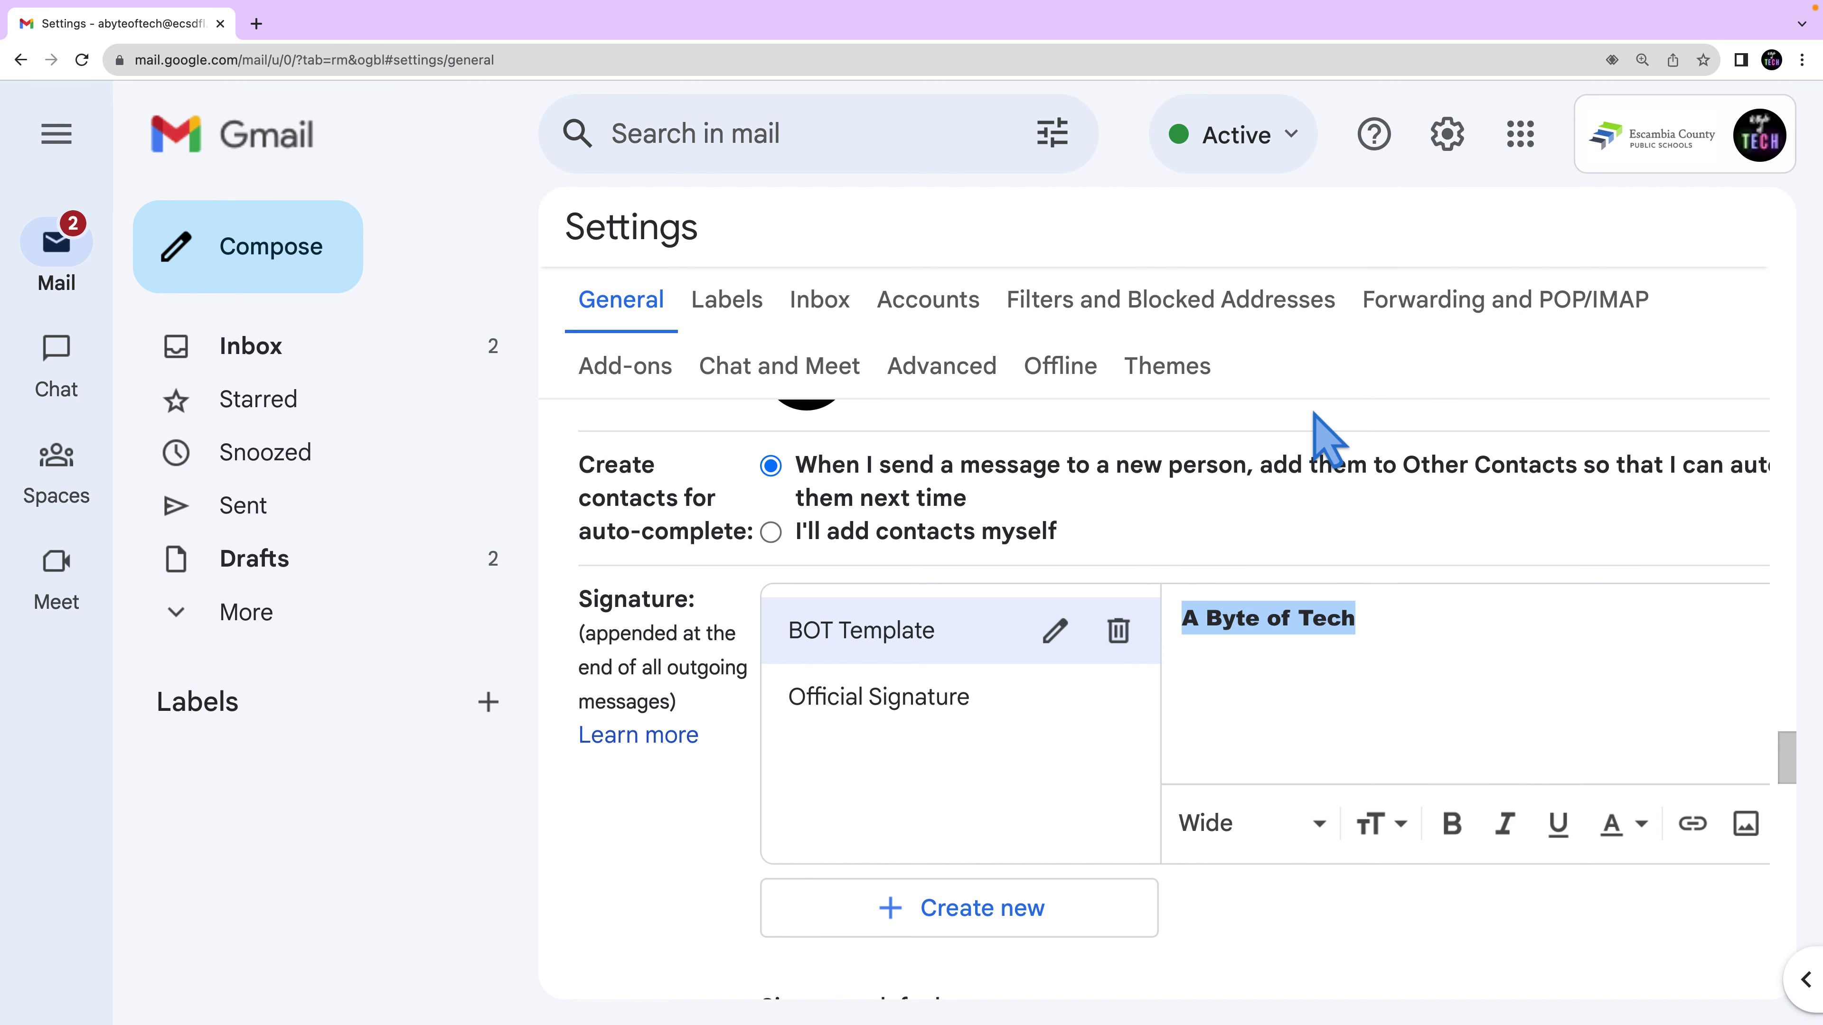
click(1385, 836)
click(1466, 716)
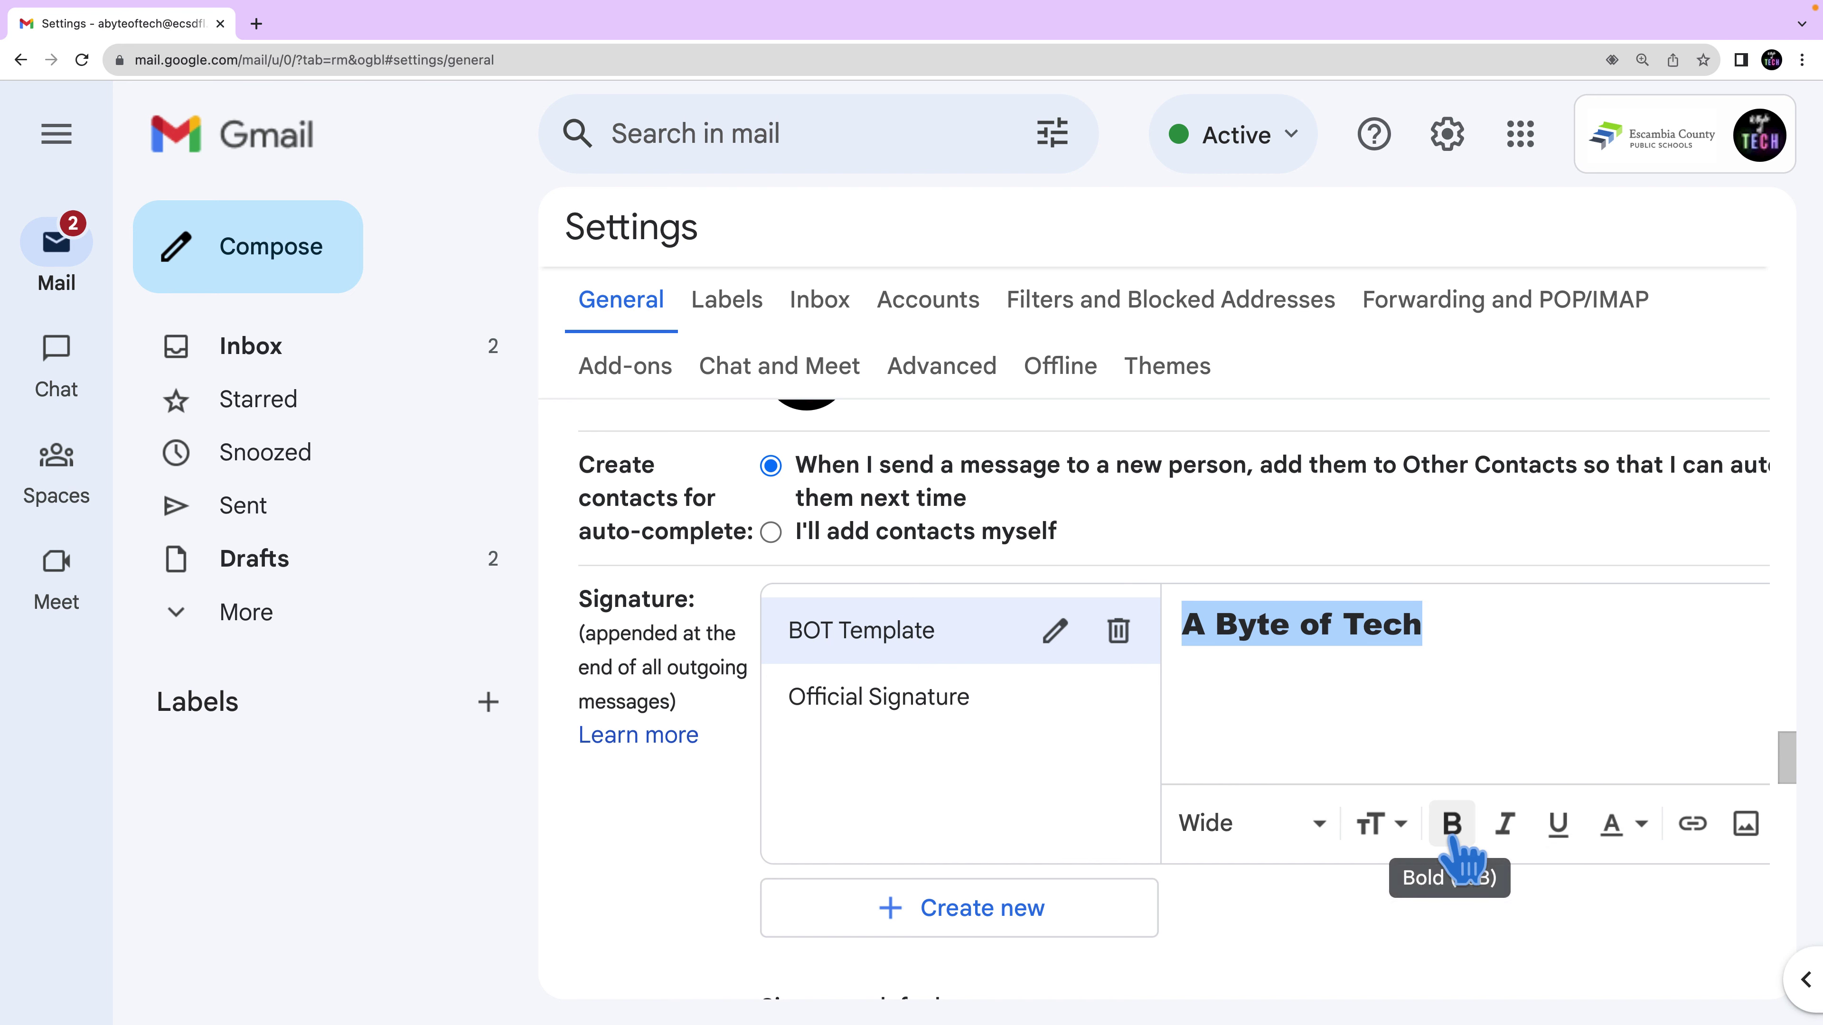
click(1452, 824)
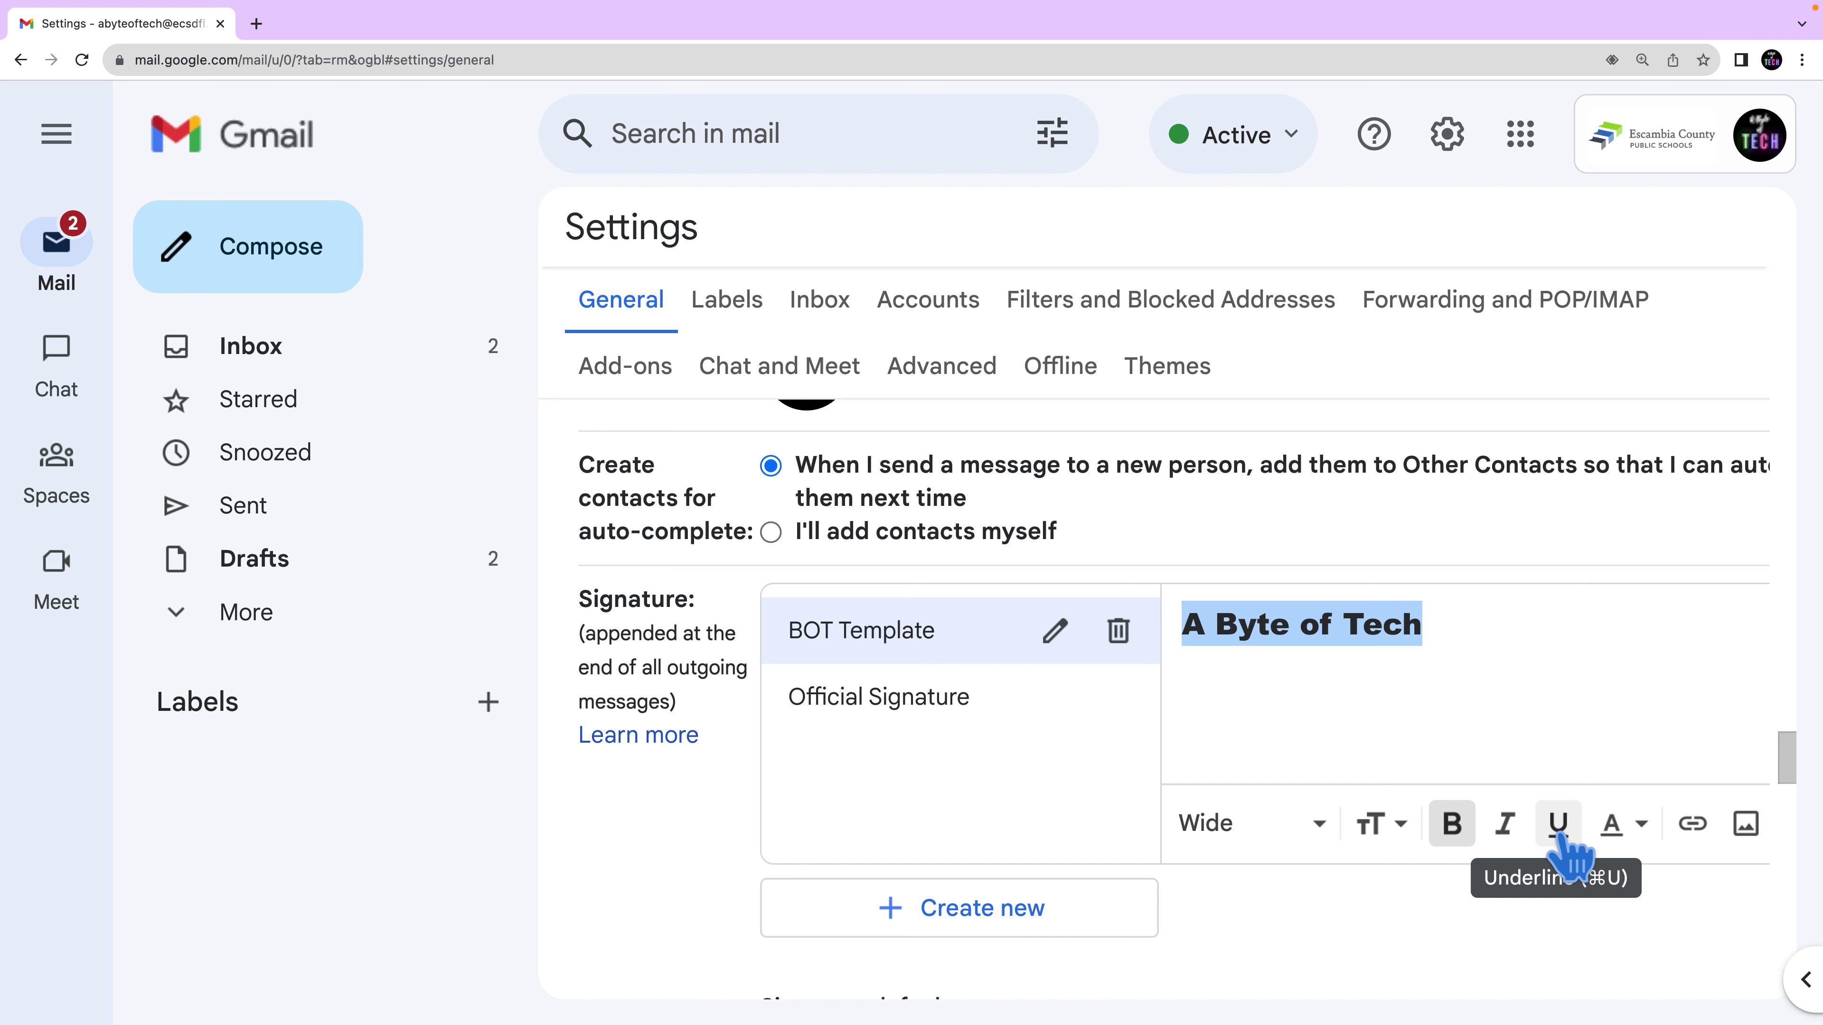
click(1629, 839)
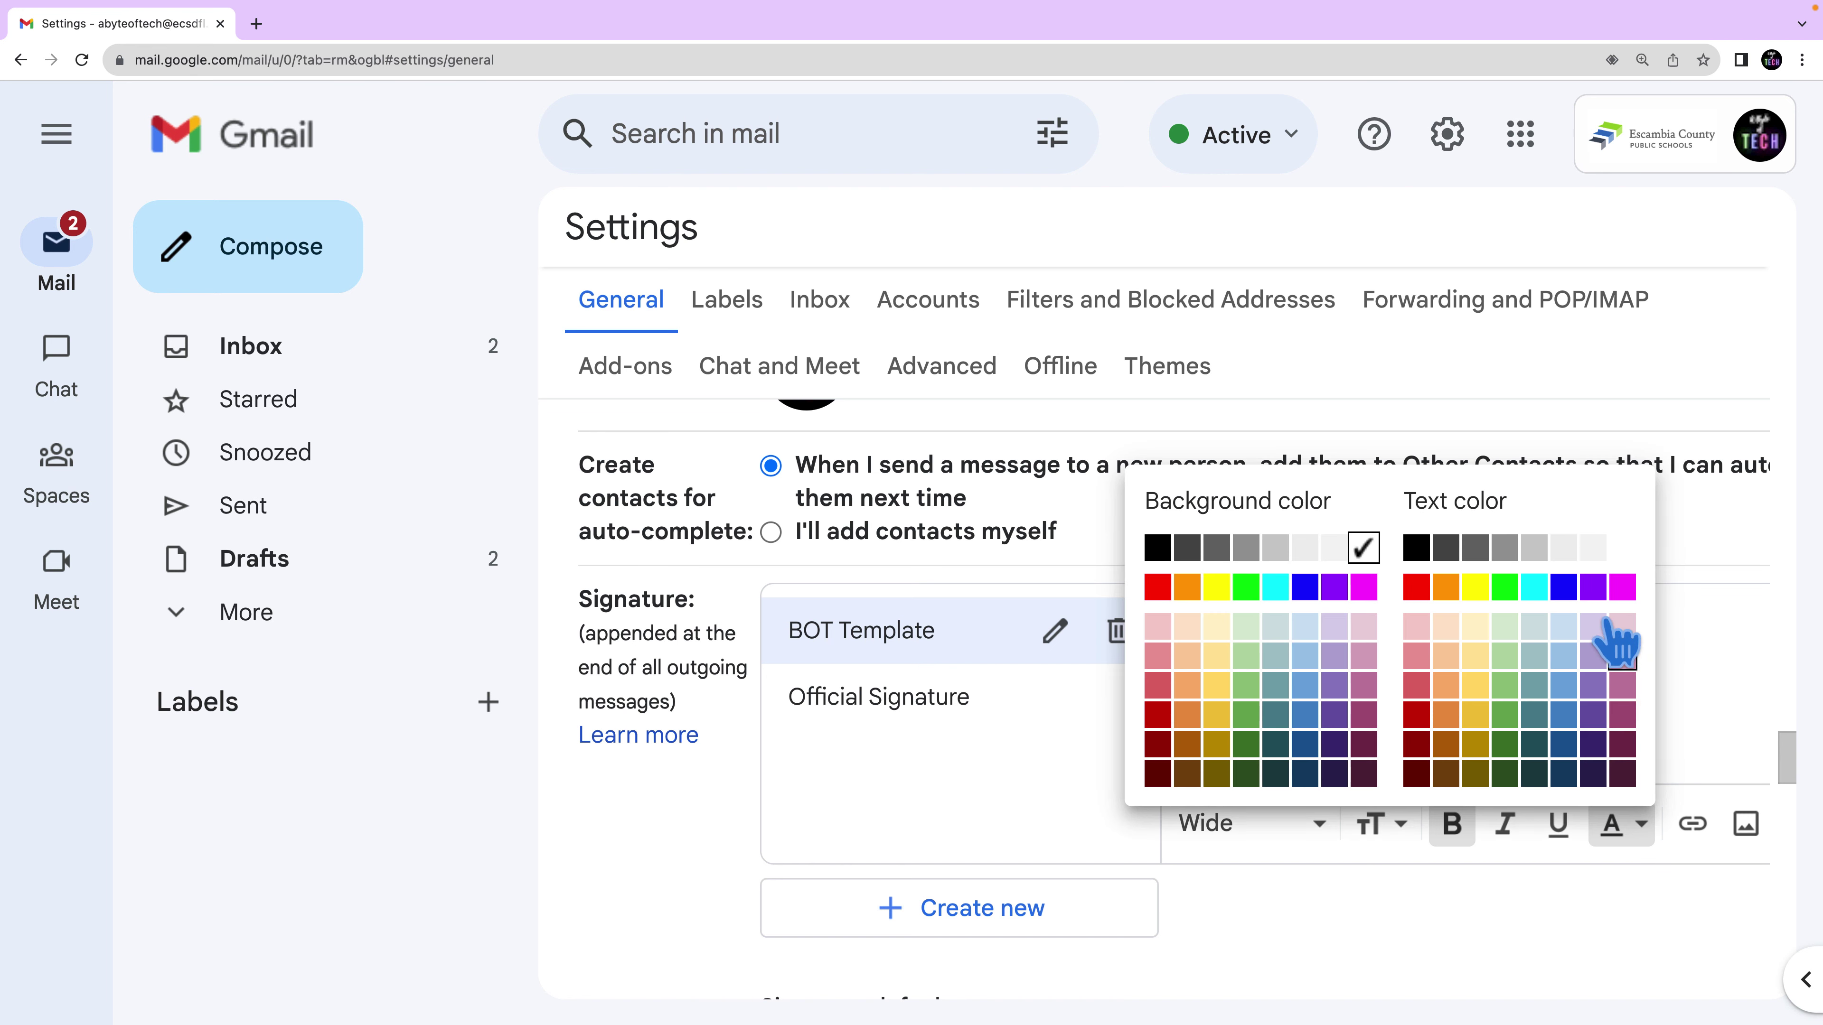
click(1592, 587)
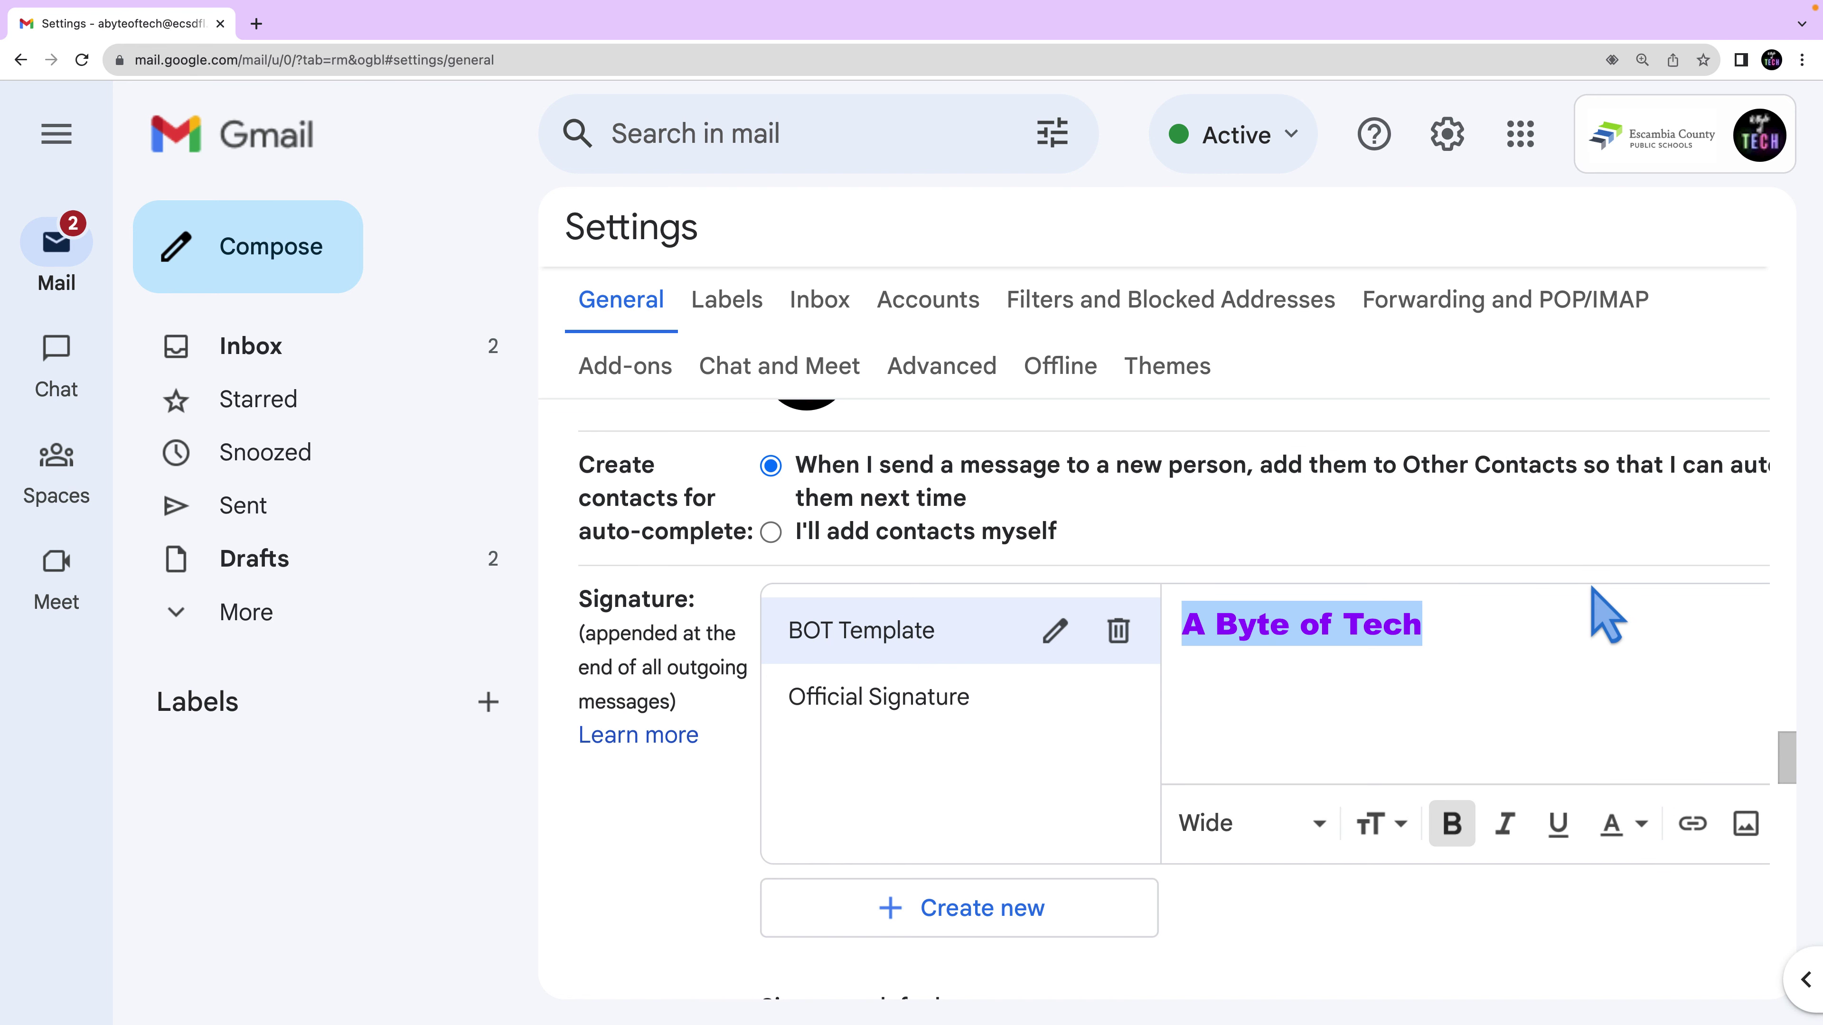
Step: Open the link editor after 'Tech' and dismiss it without adding a link
click(1440, 625)
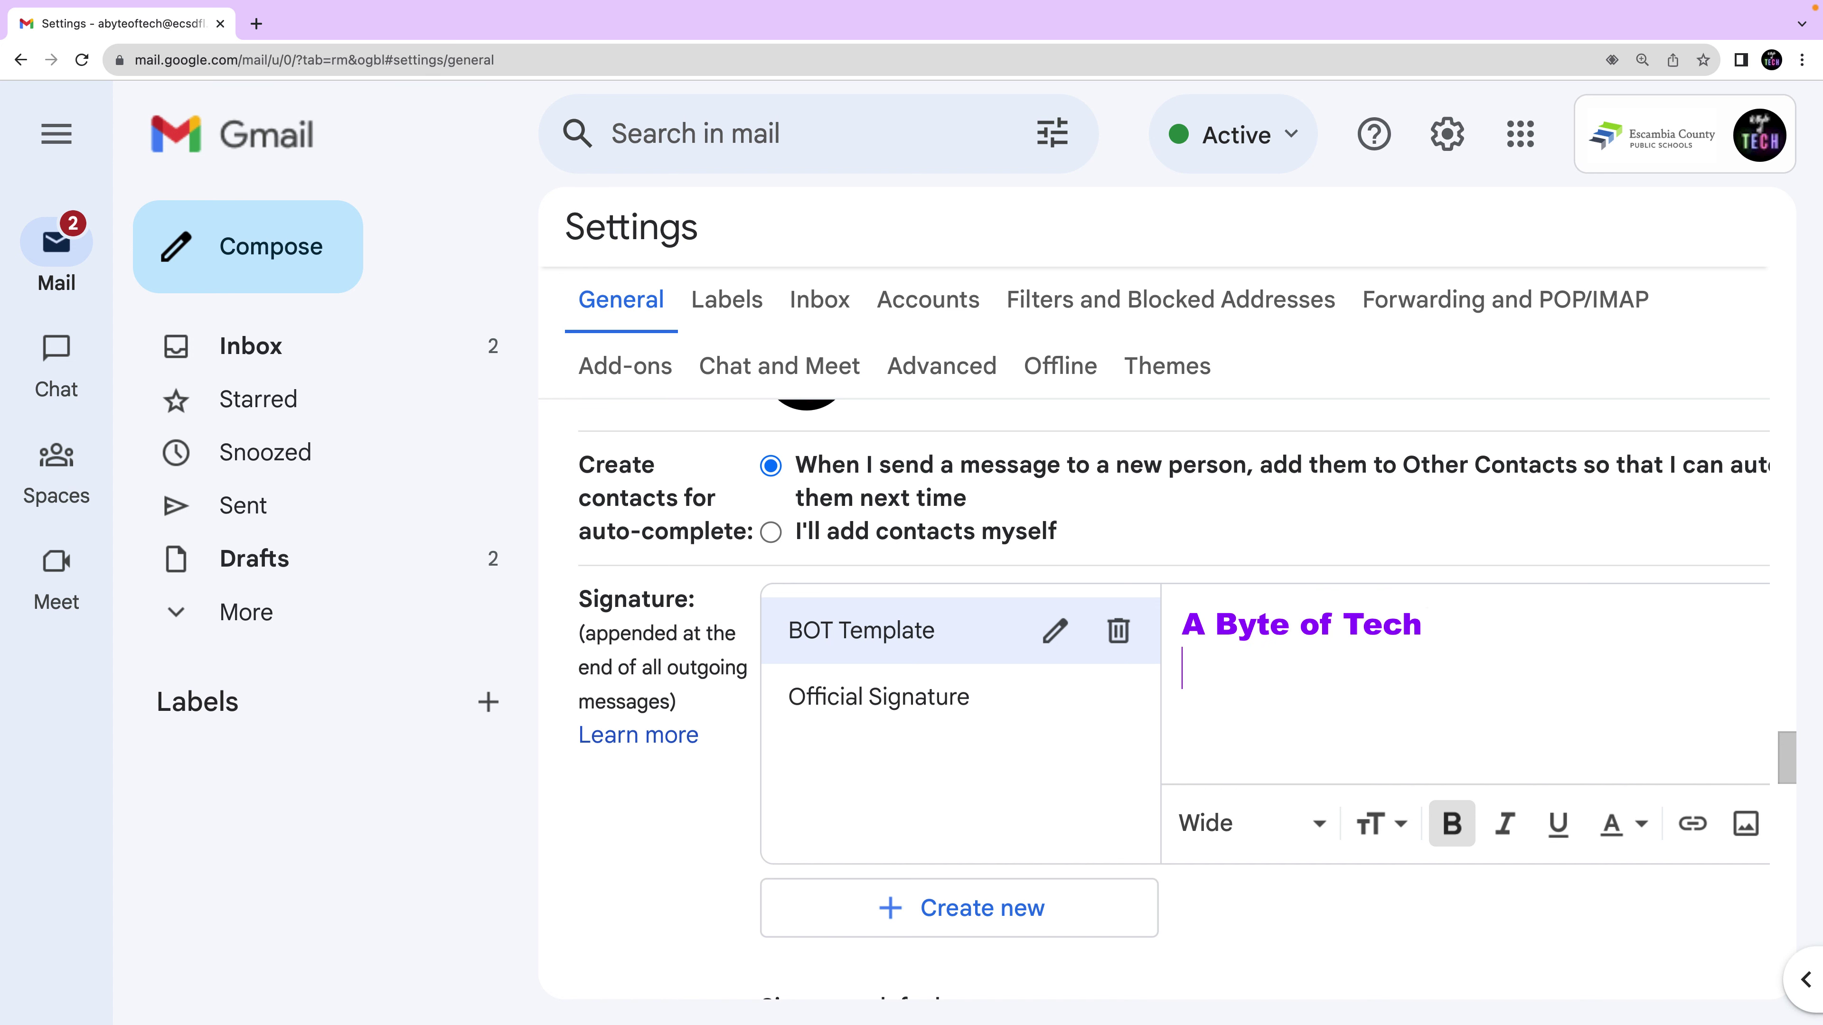
click(1692, 823)
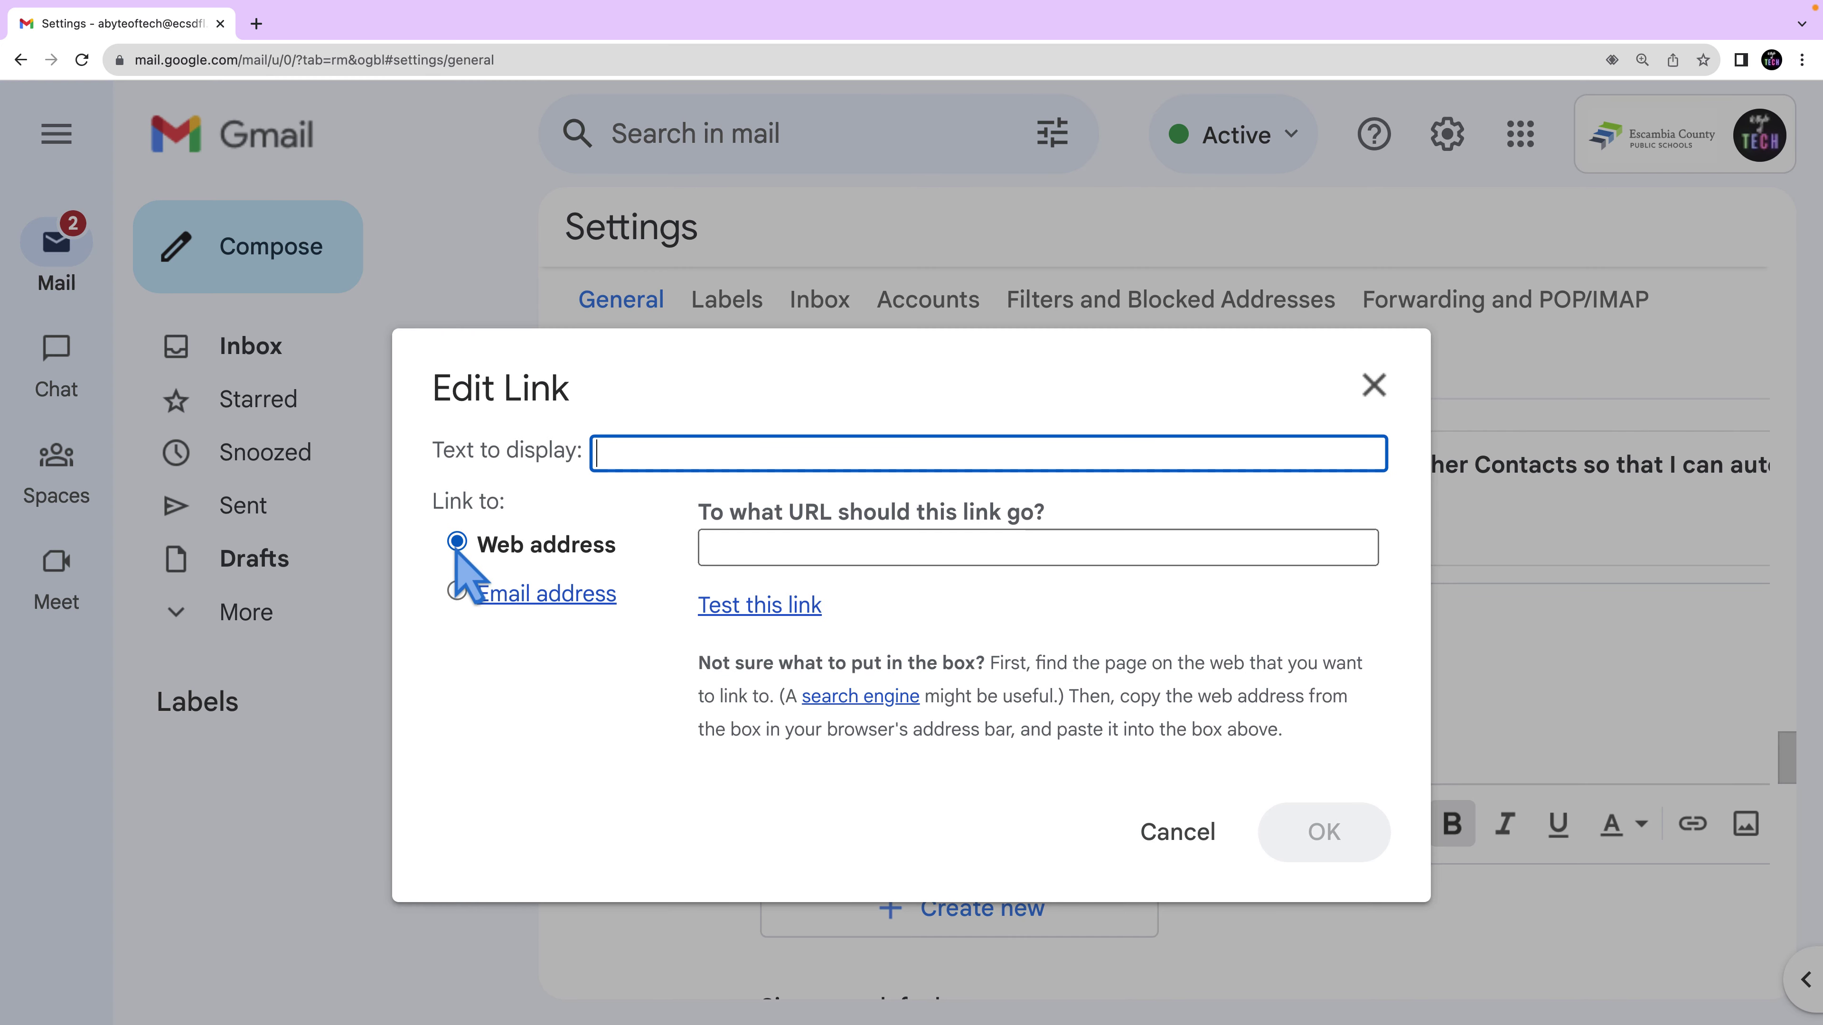
click(457, 593)
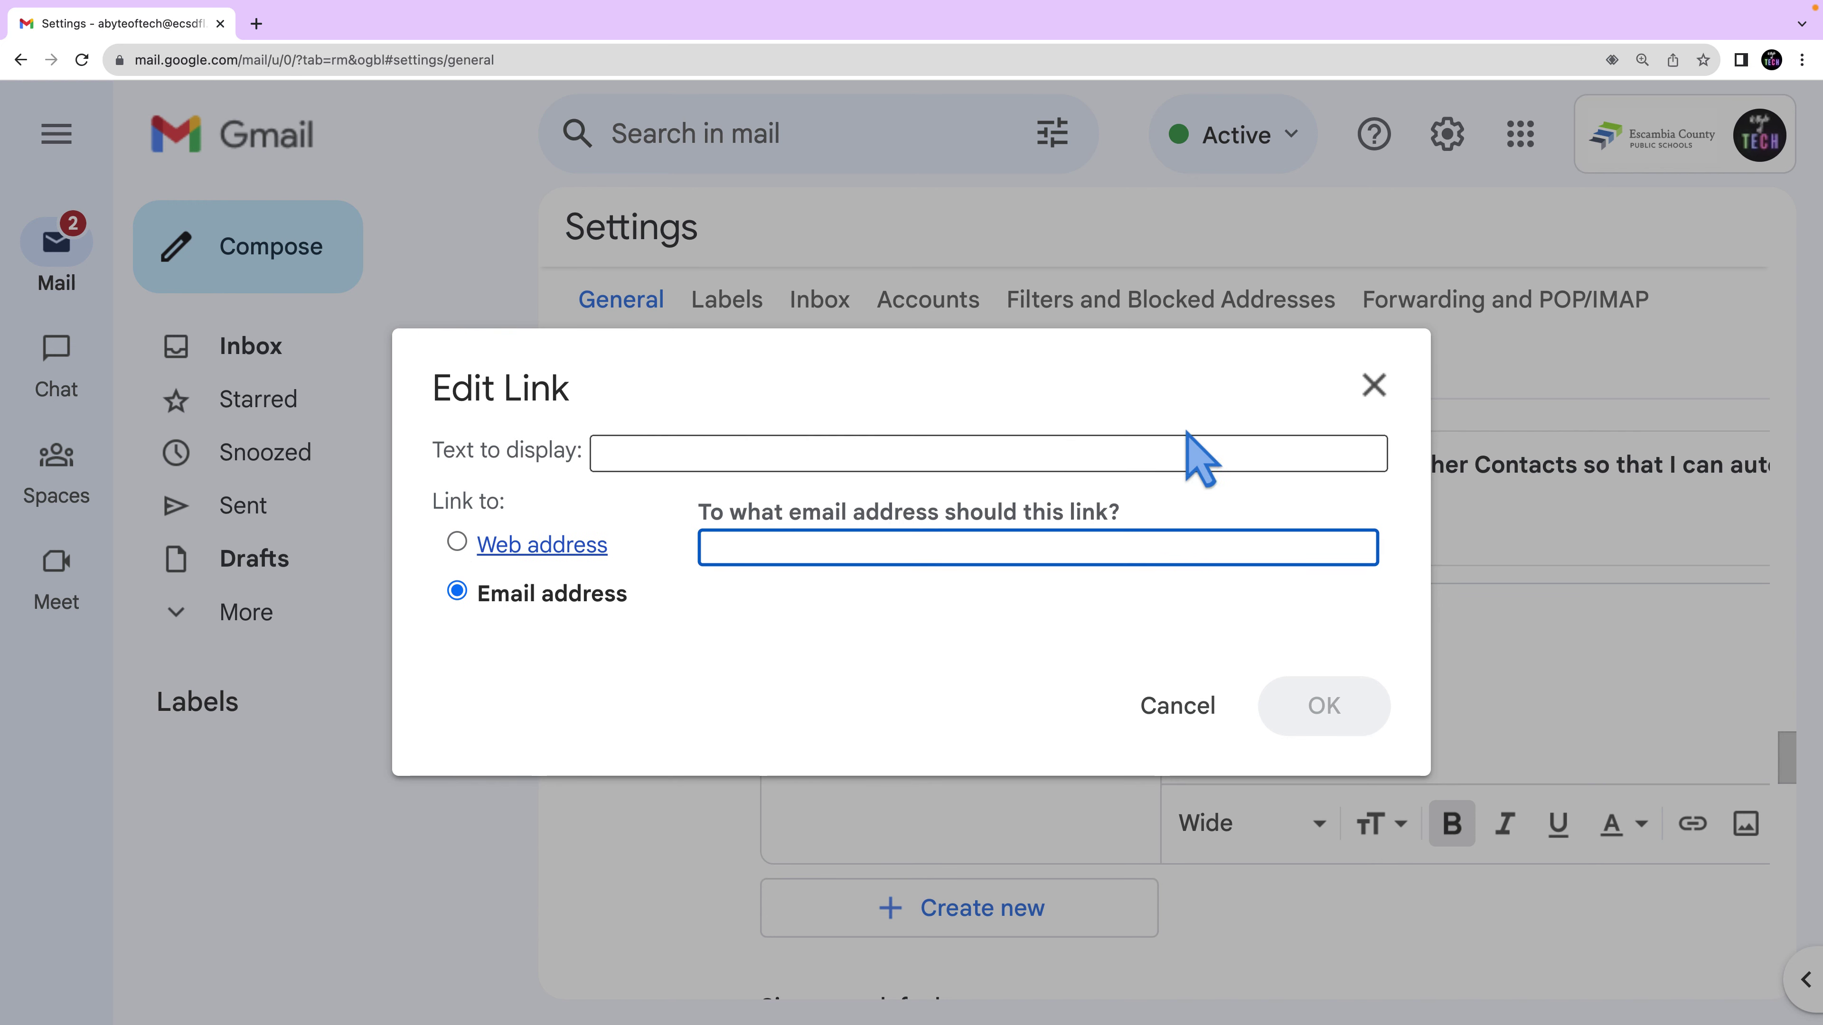
click(1373, 388)
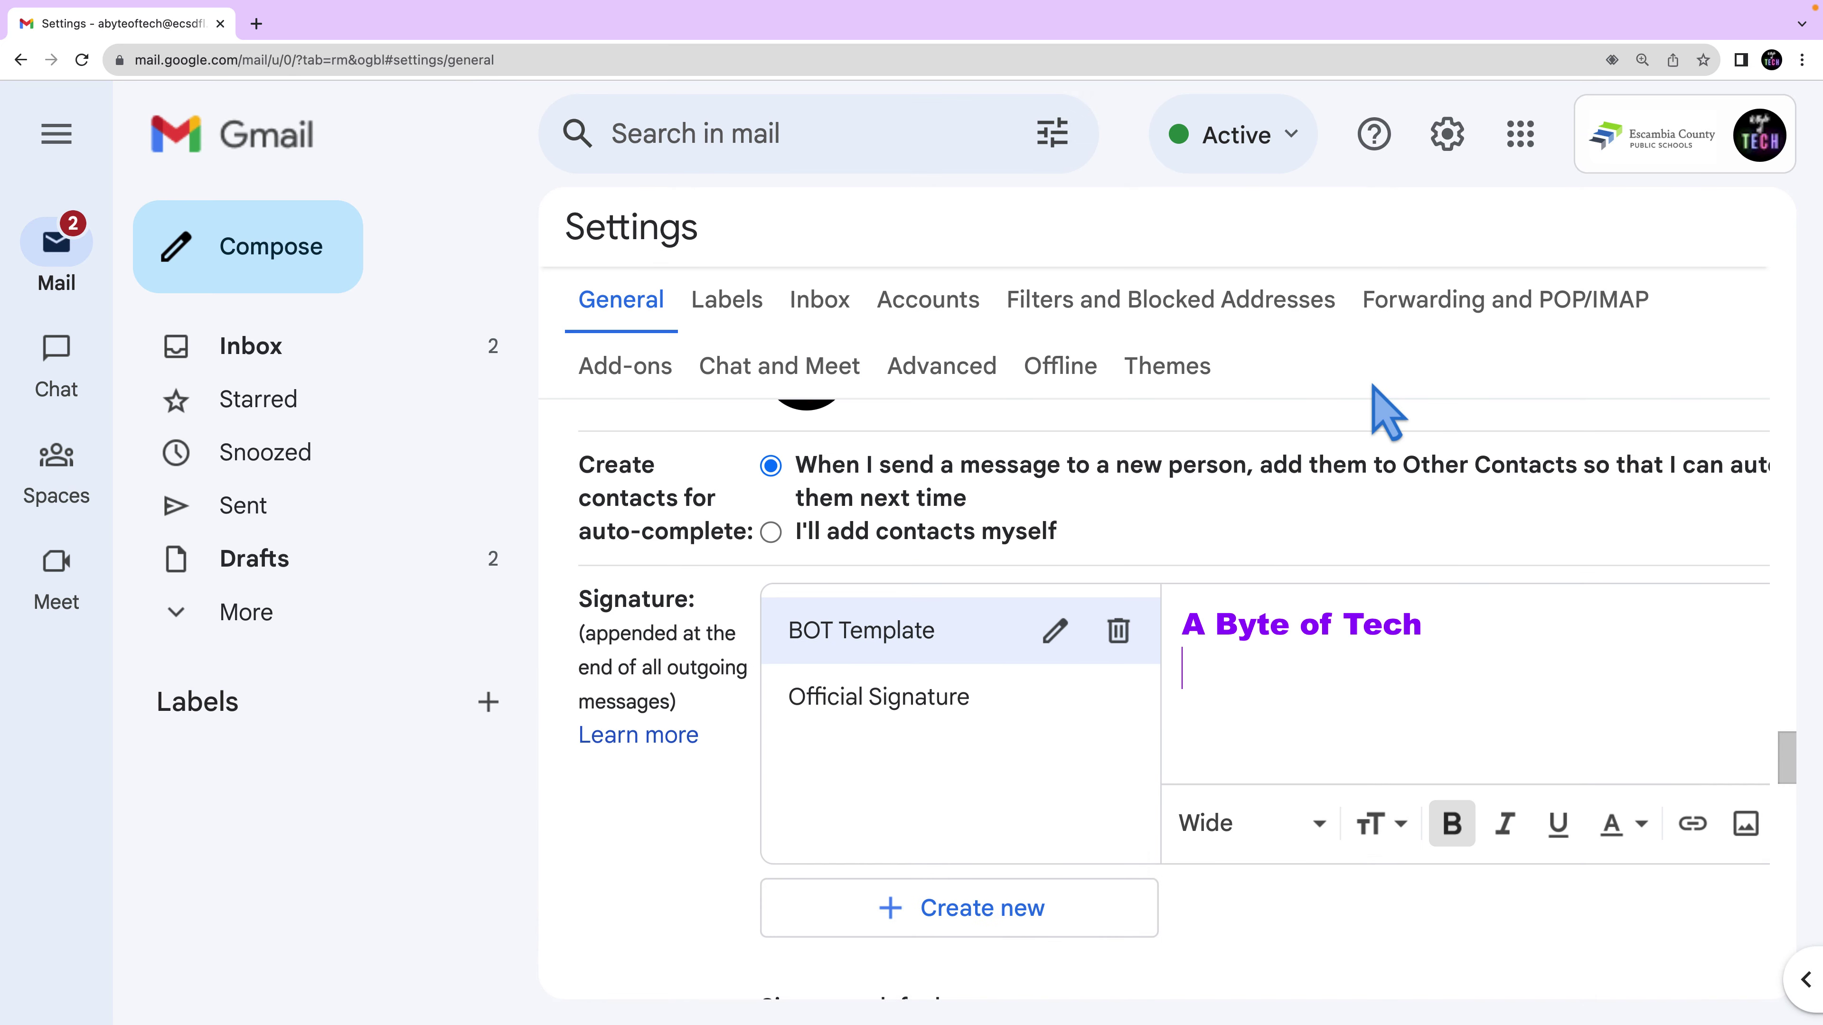
Step: Insert the A Byte of Tech logo from My Drive into the signature, resized to Small
click(1746, 825)
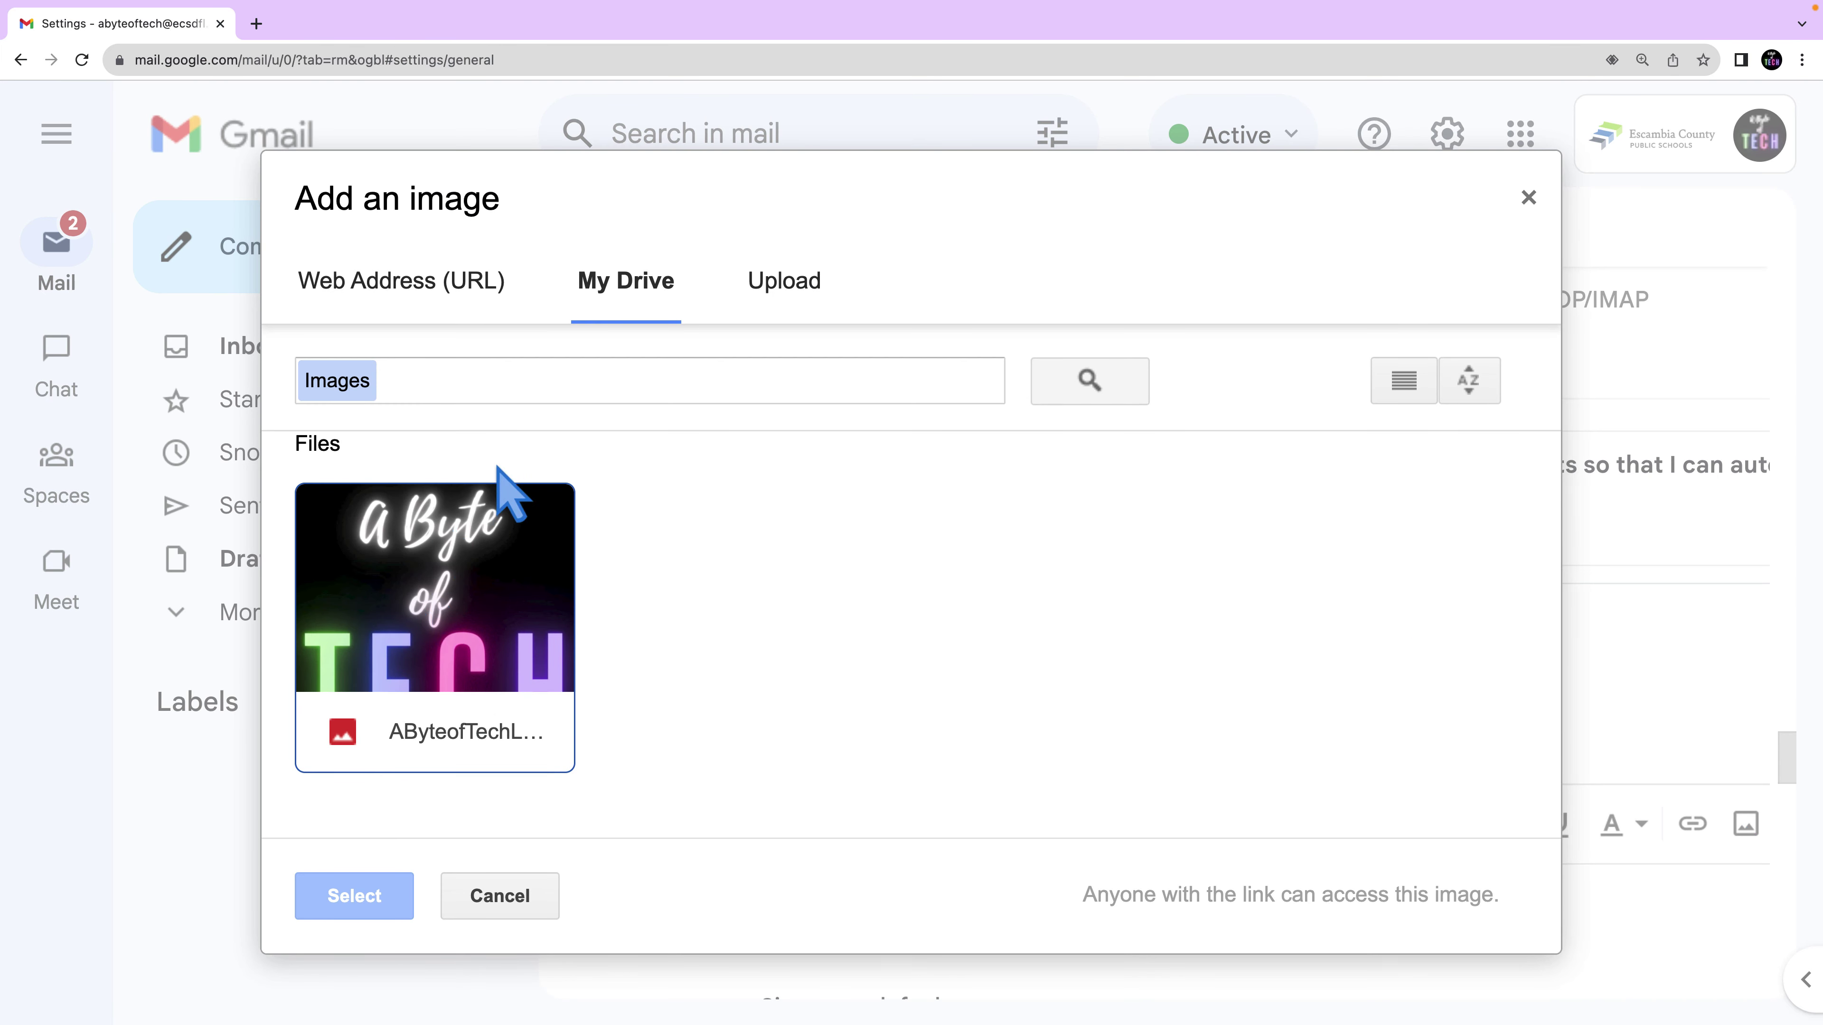
click(779, 291)
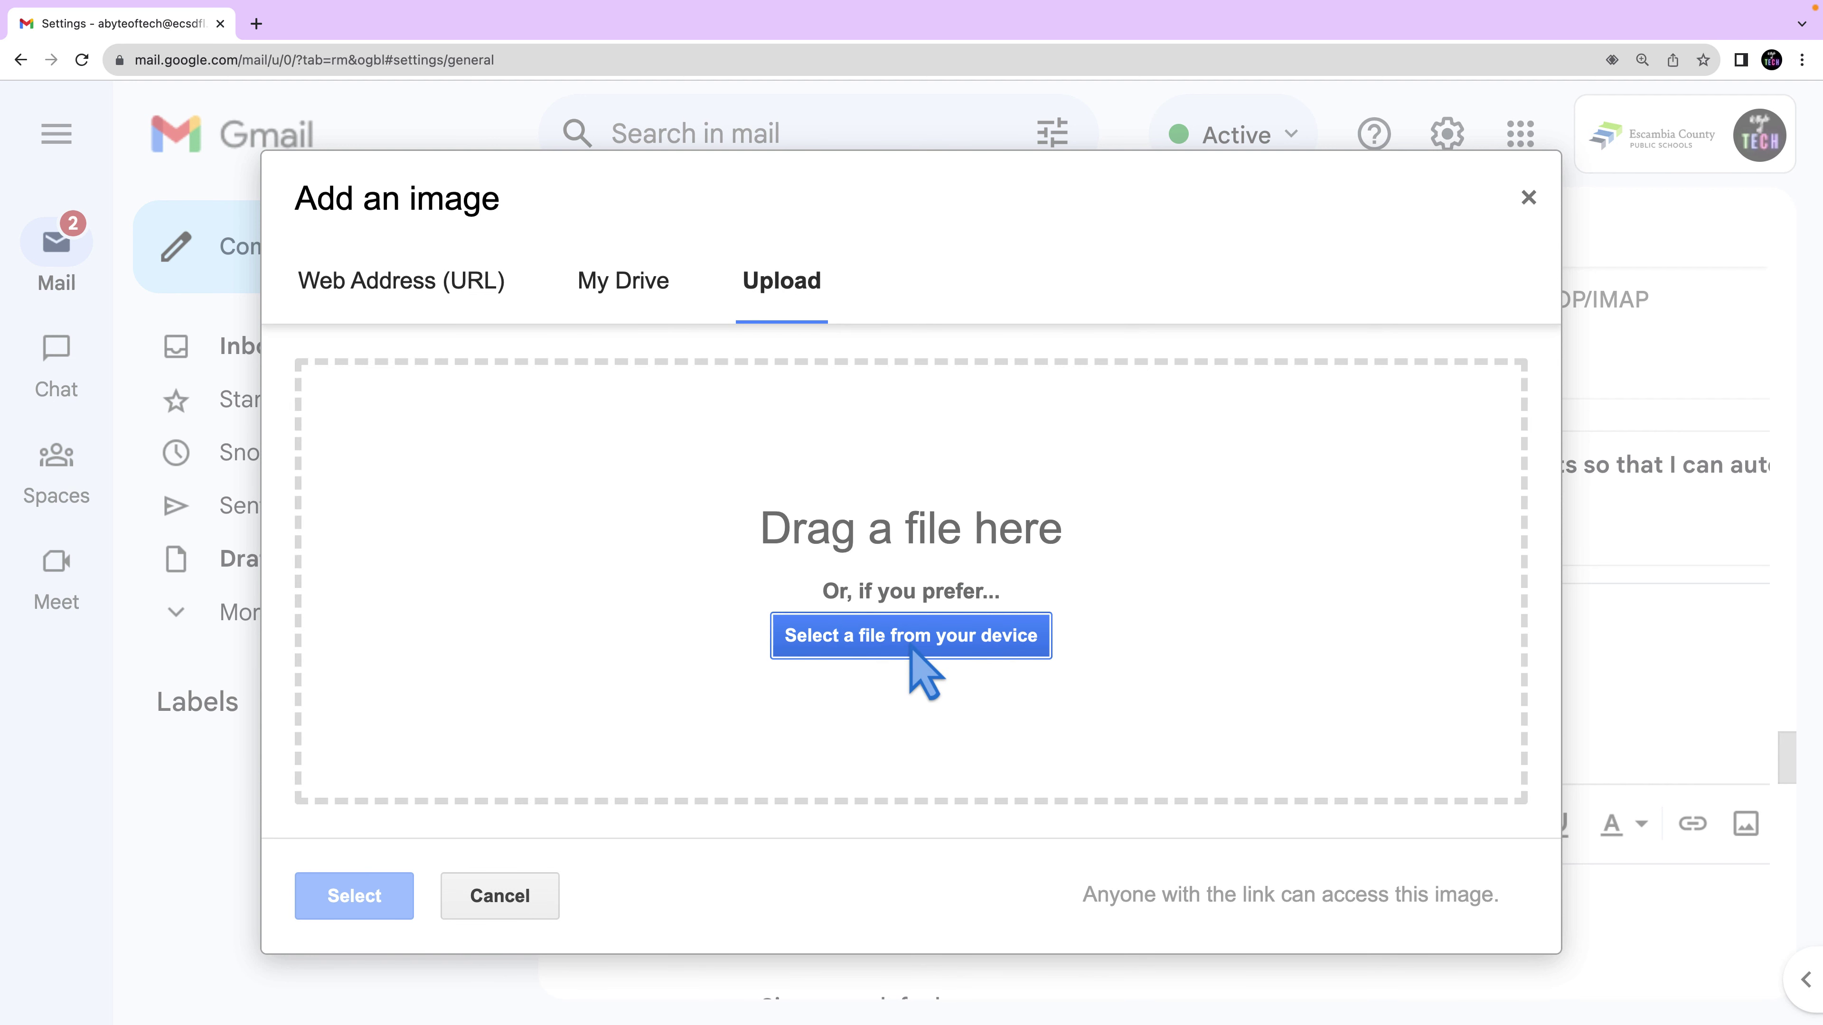
click(624, 283)
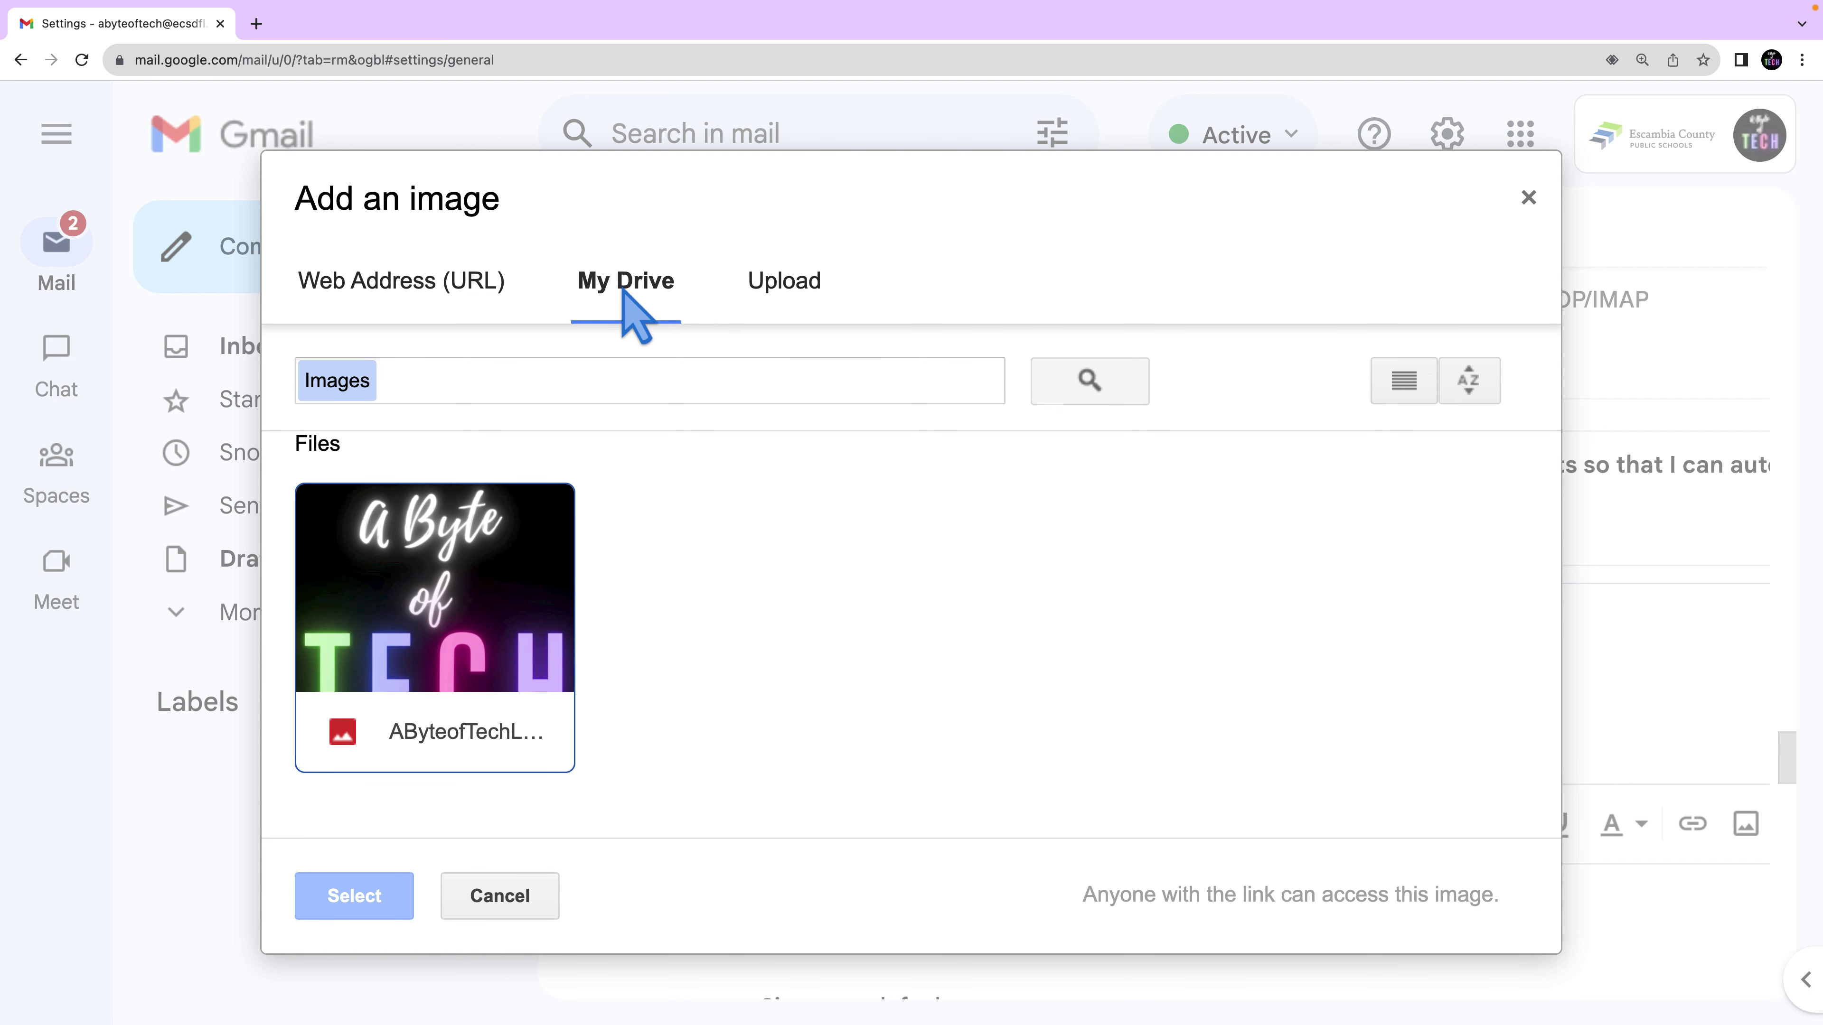
click(450, 653)
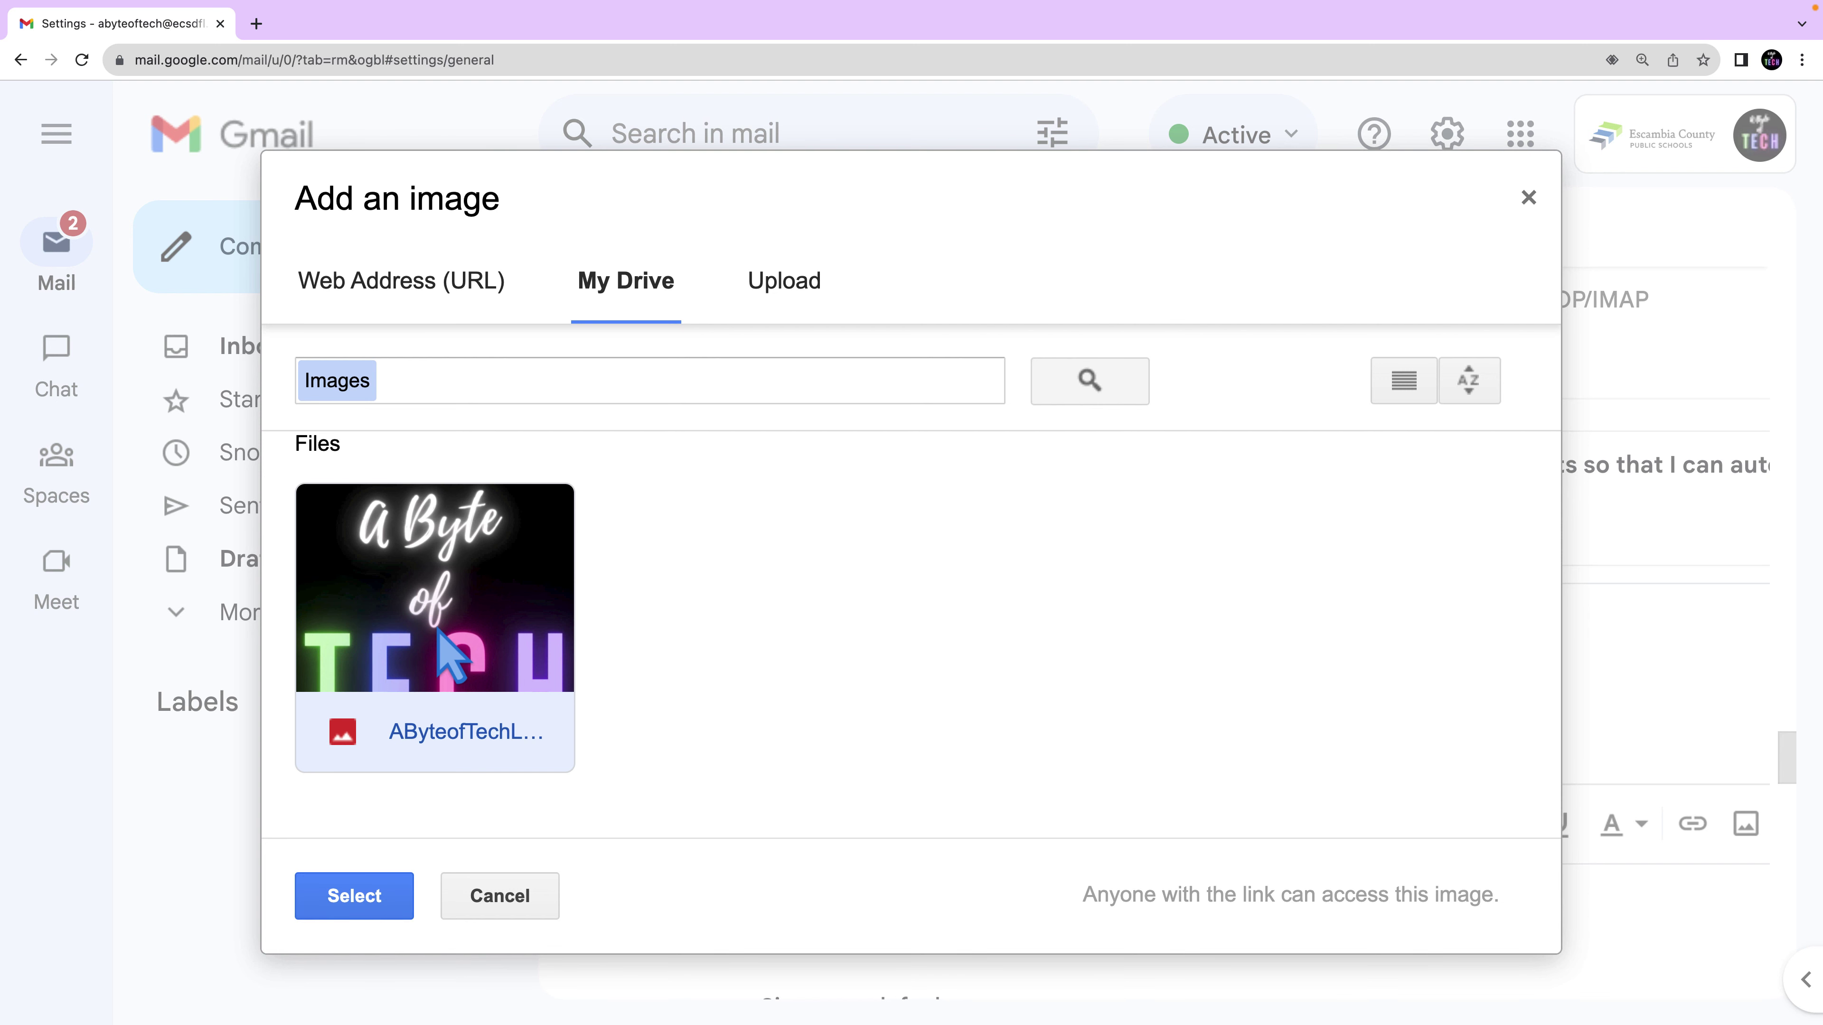
click(361, 904)
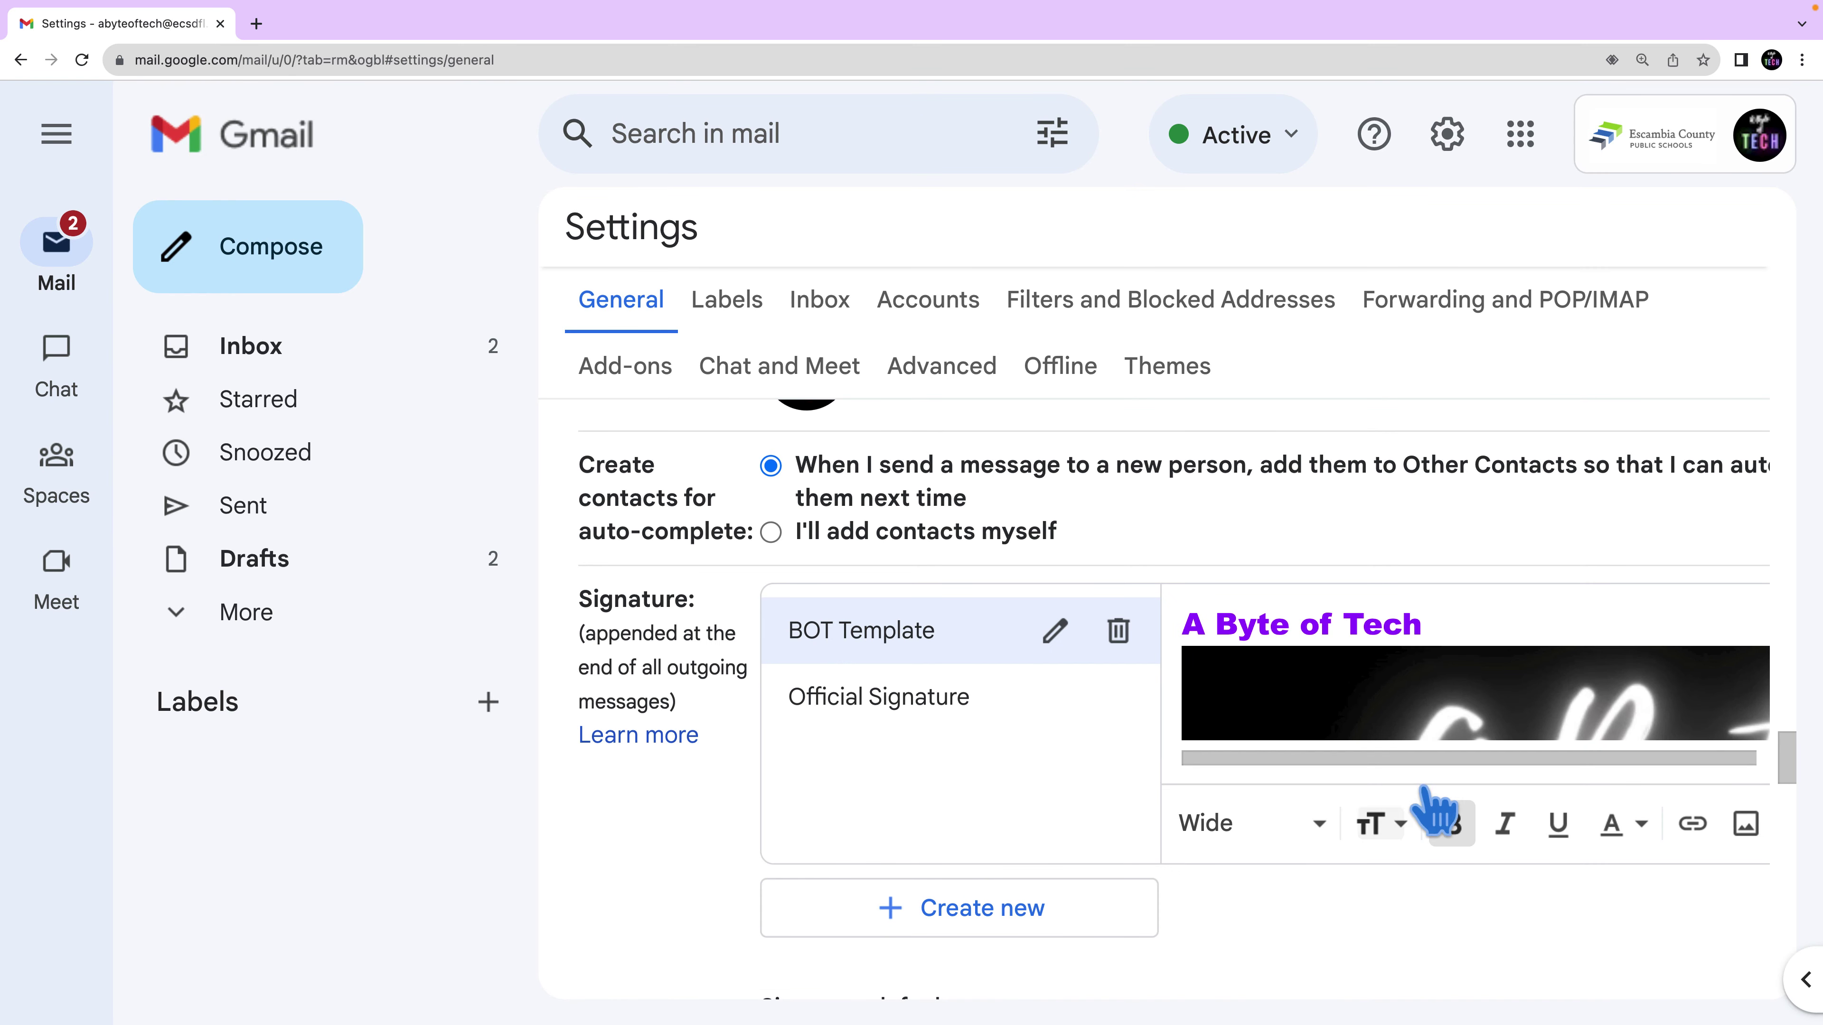
click(1265, 695)
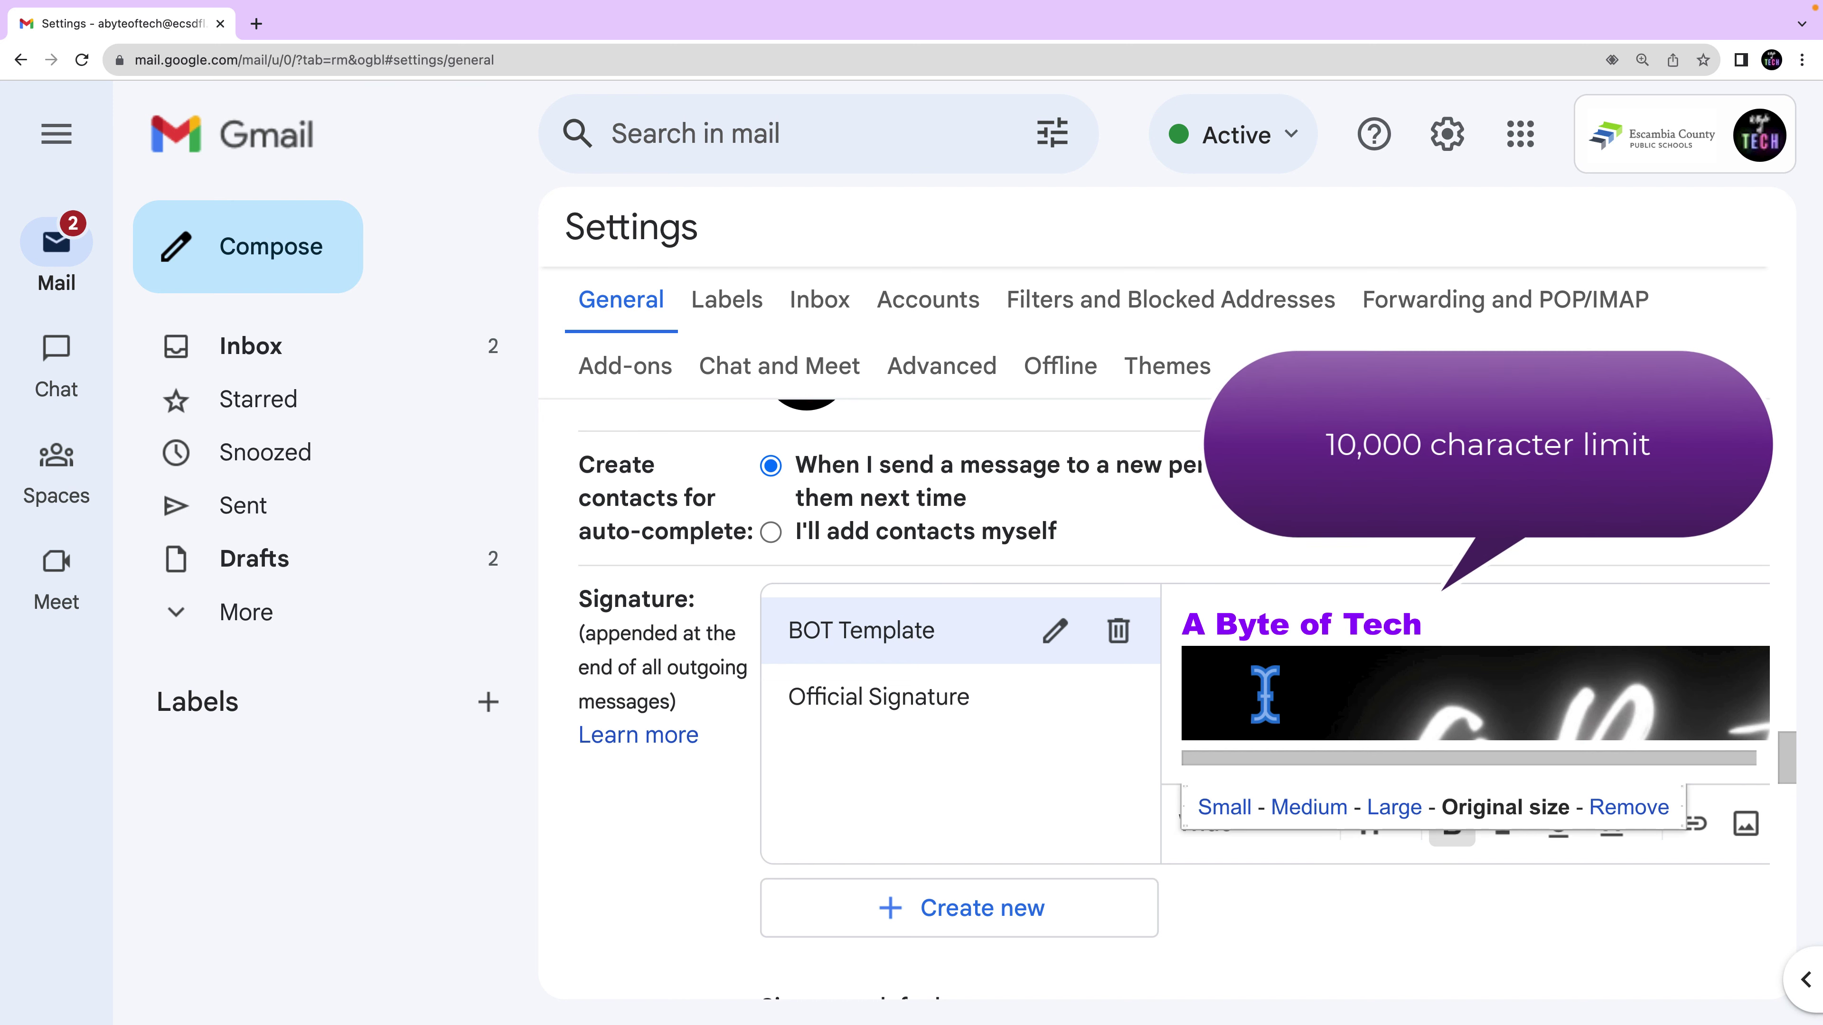
click(1225, 808)
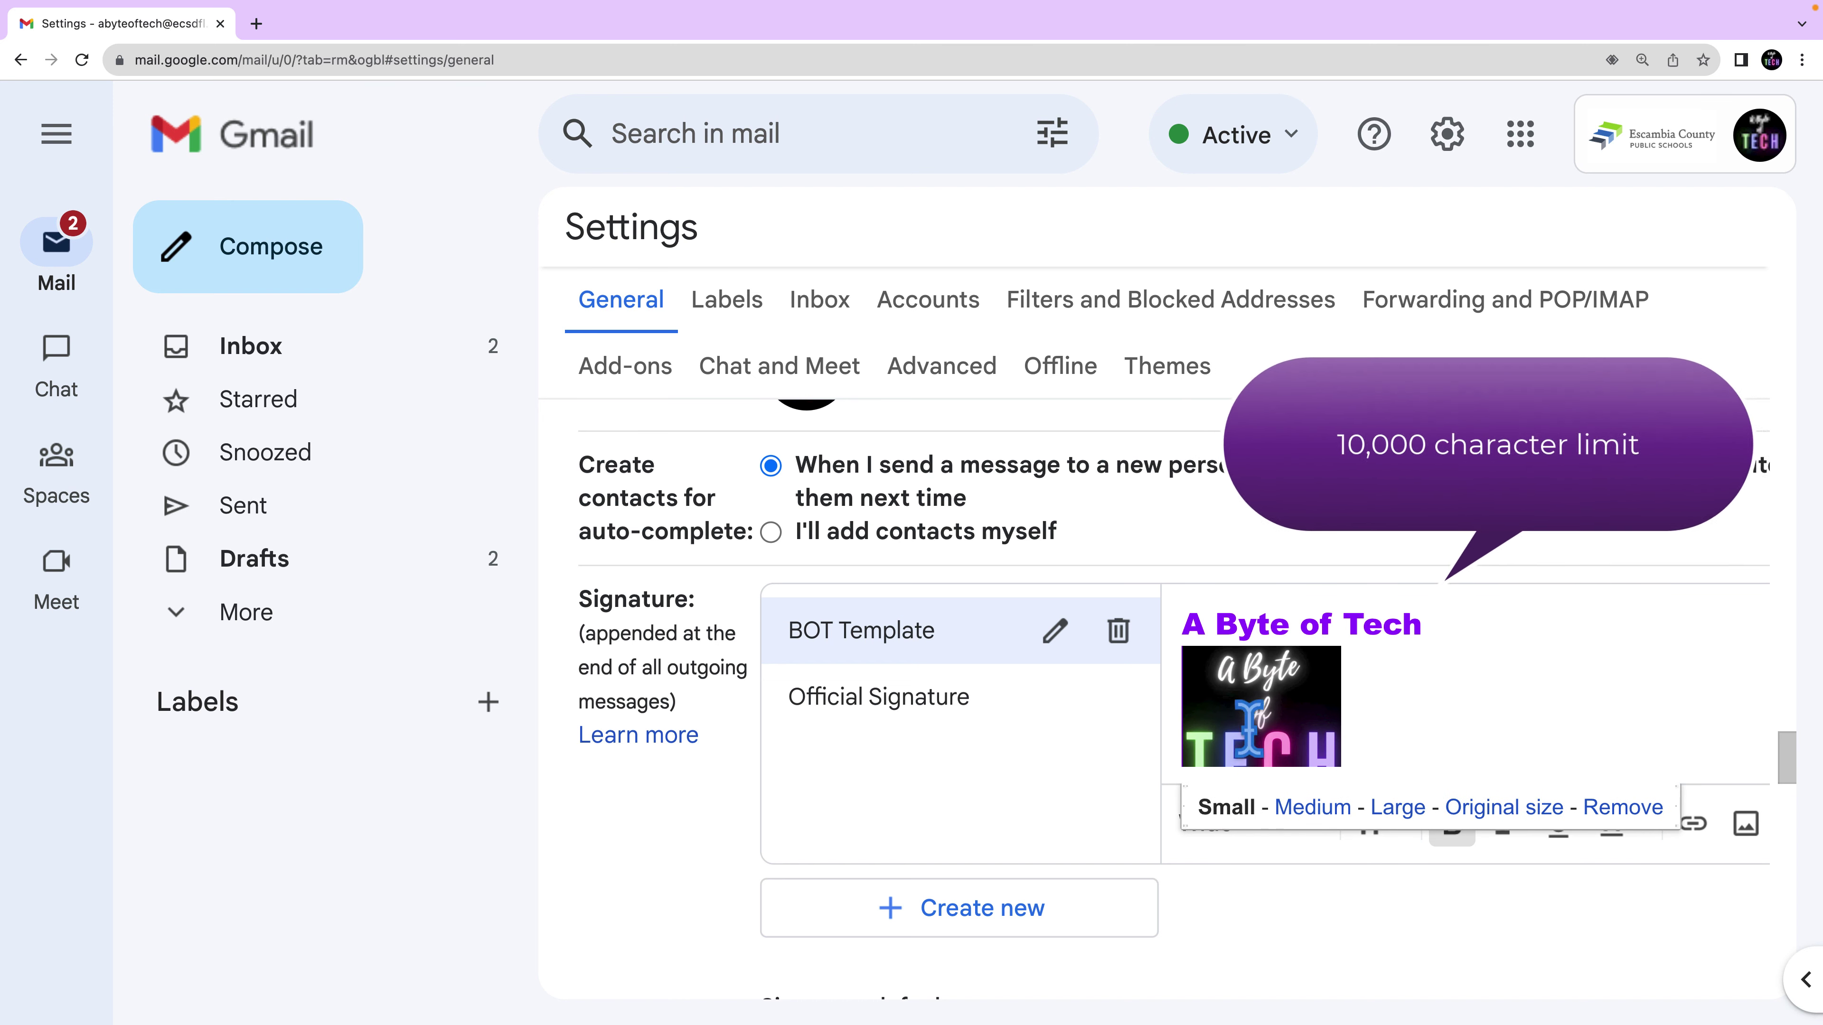
Step: Use BOT Template for replies and forwards while leaving Official Signature for new emails
scroll(700, 840, down, 3)
scroll(707, 826, down, 3)
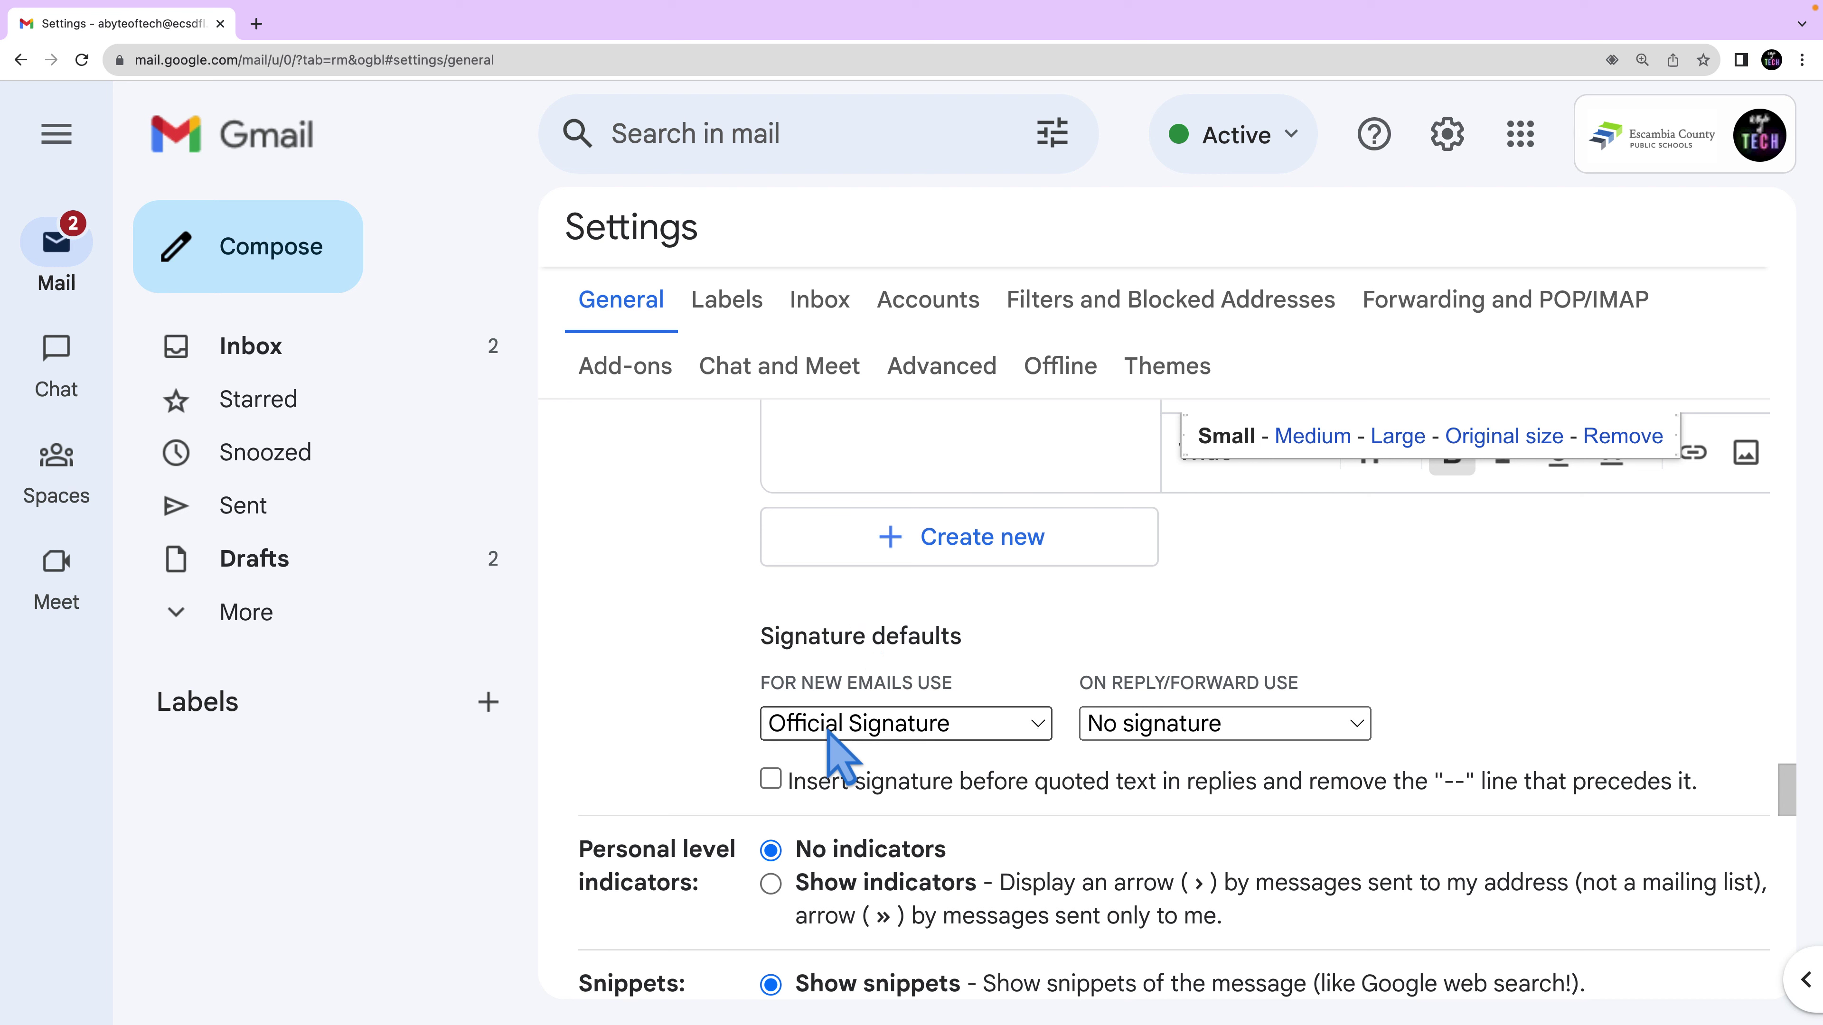
click(885, 728)
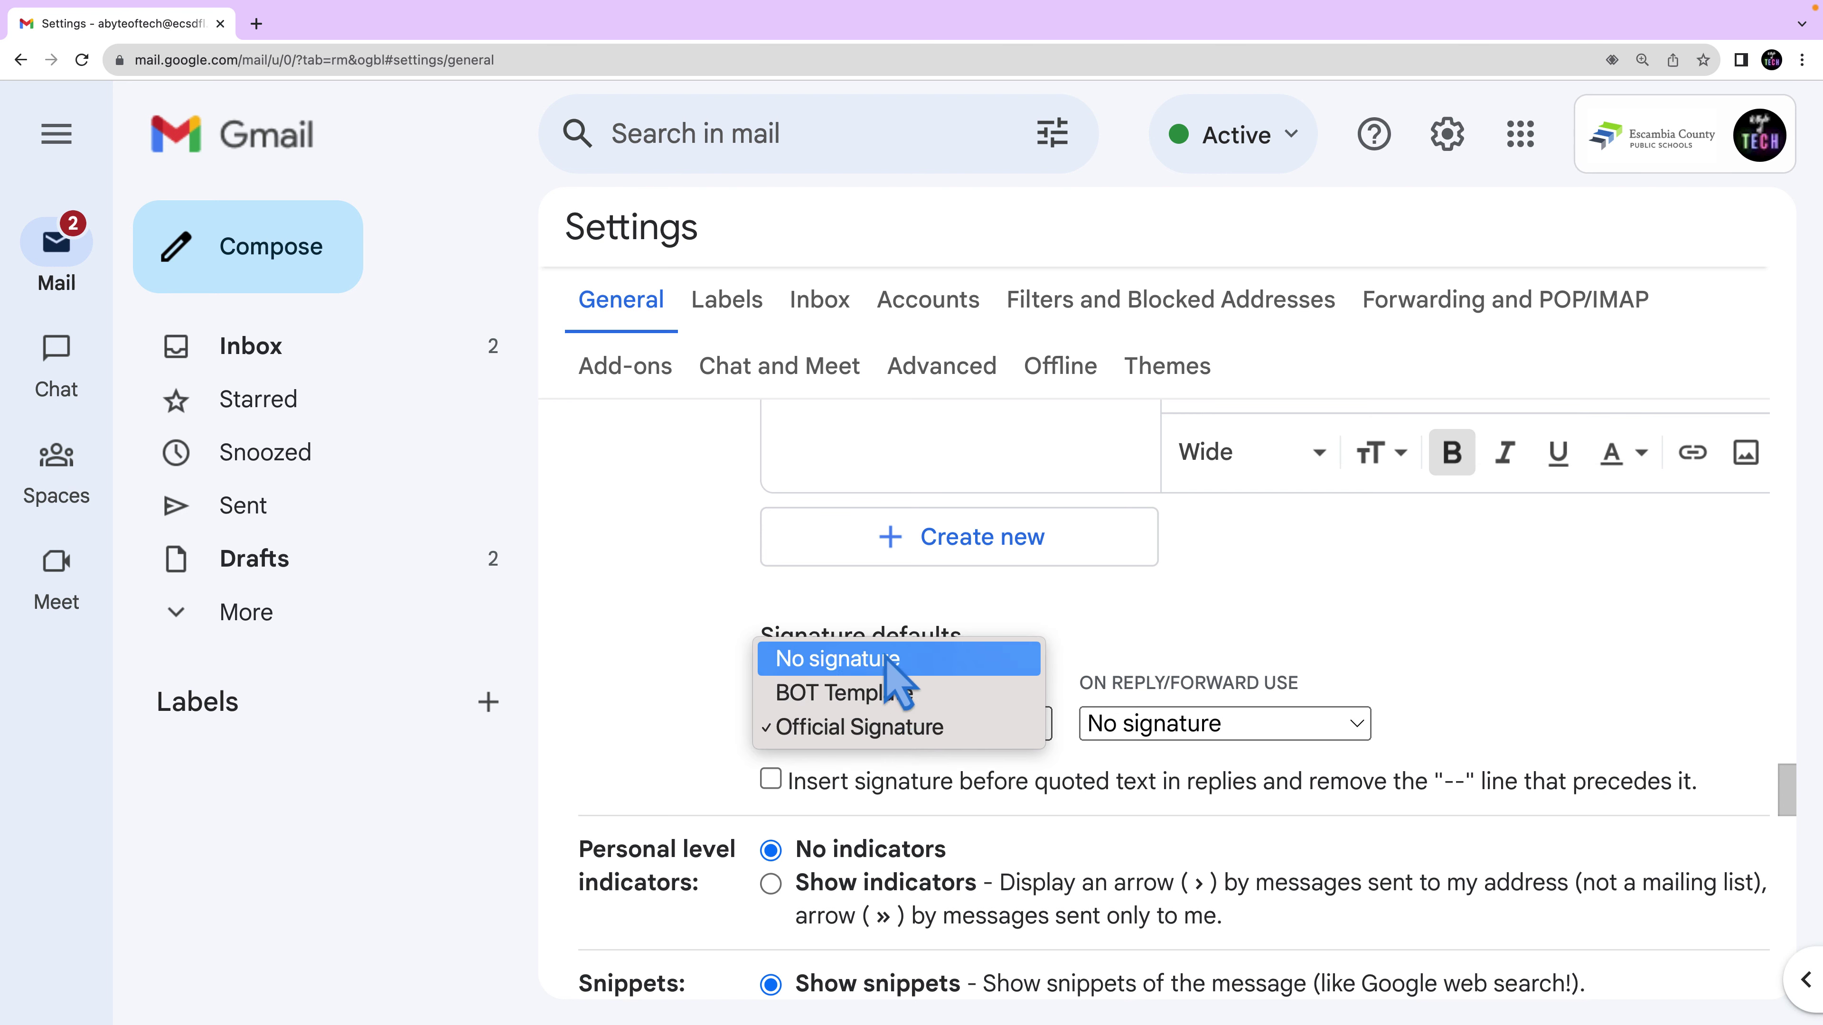
click(1220, 726)
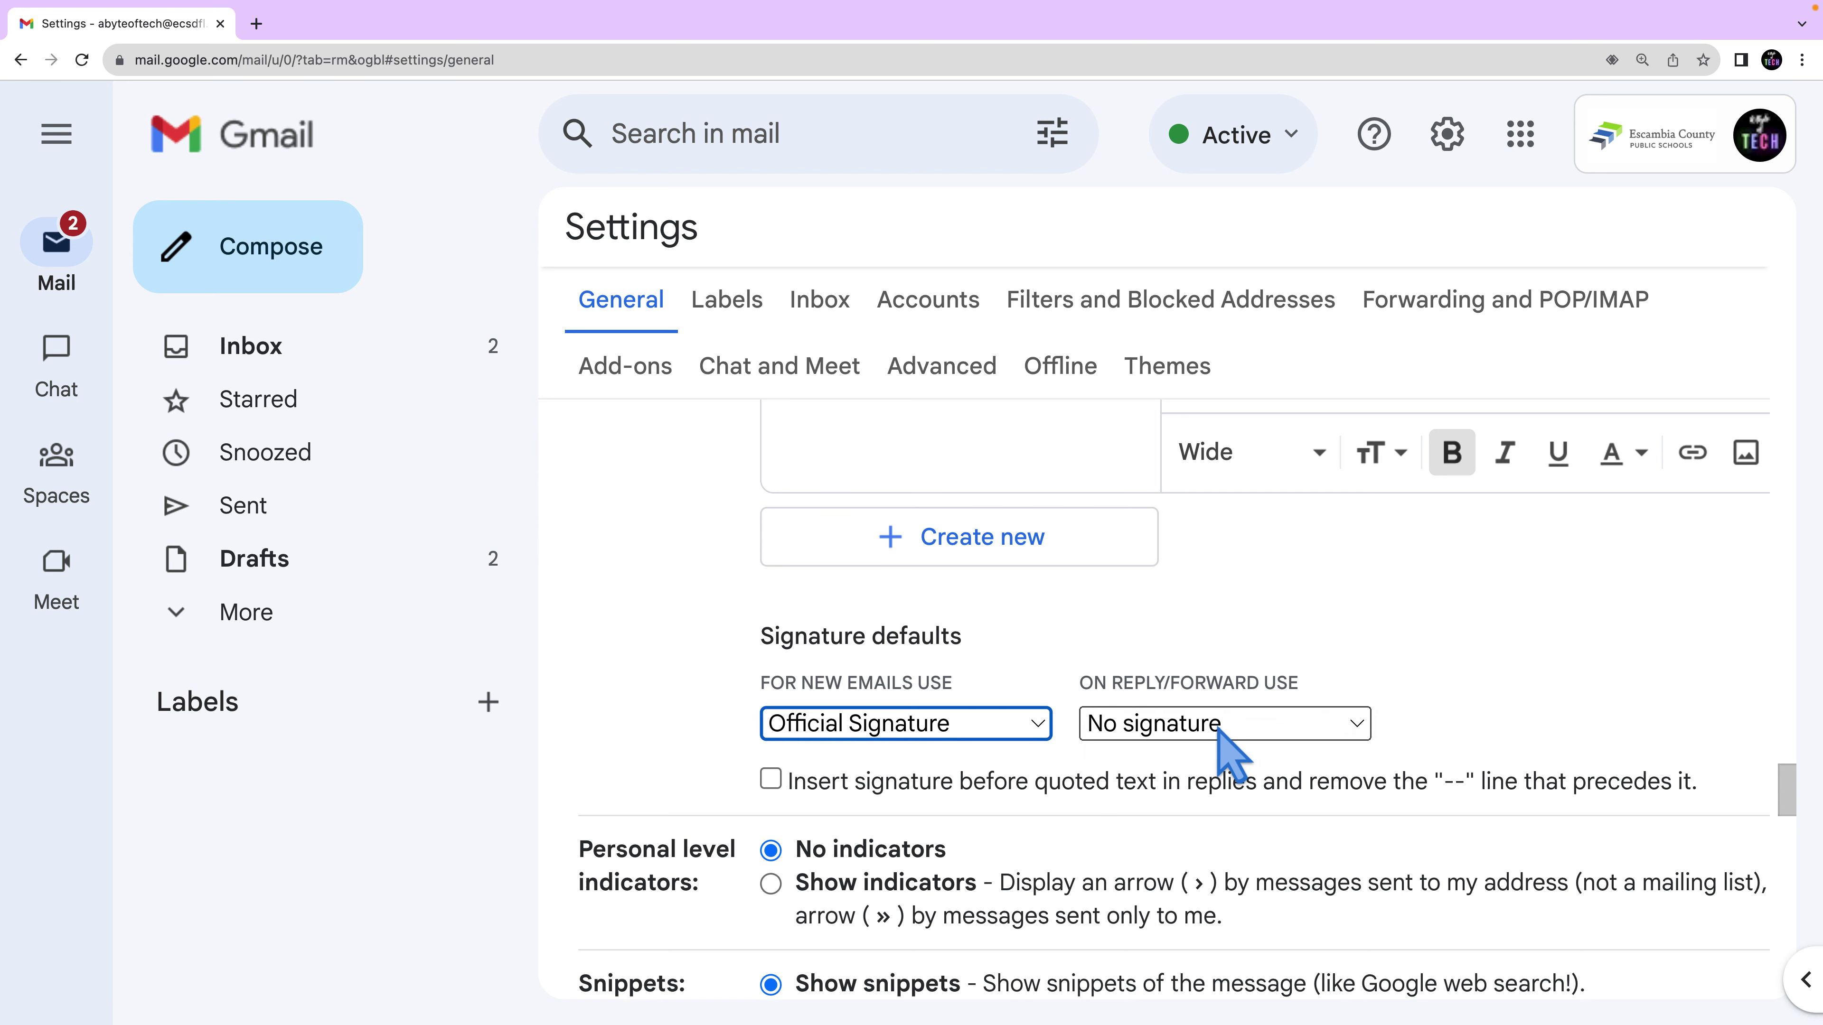
click(1220, 727)
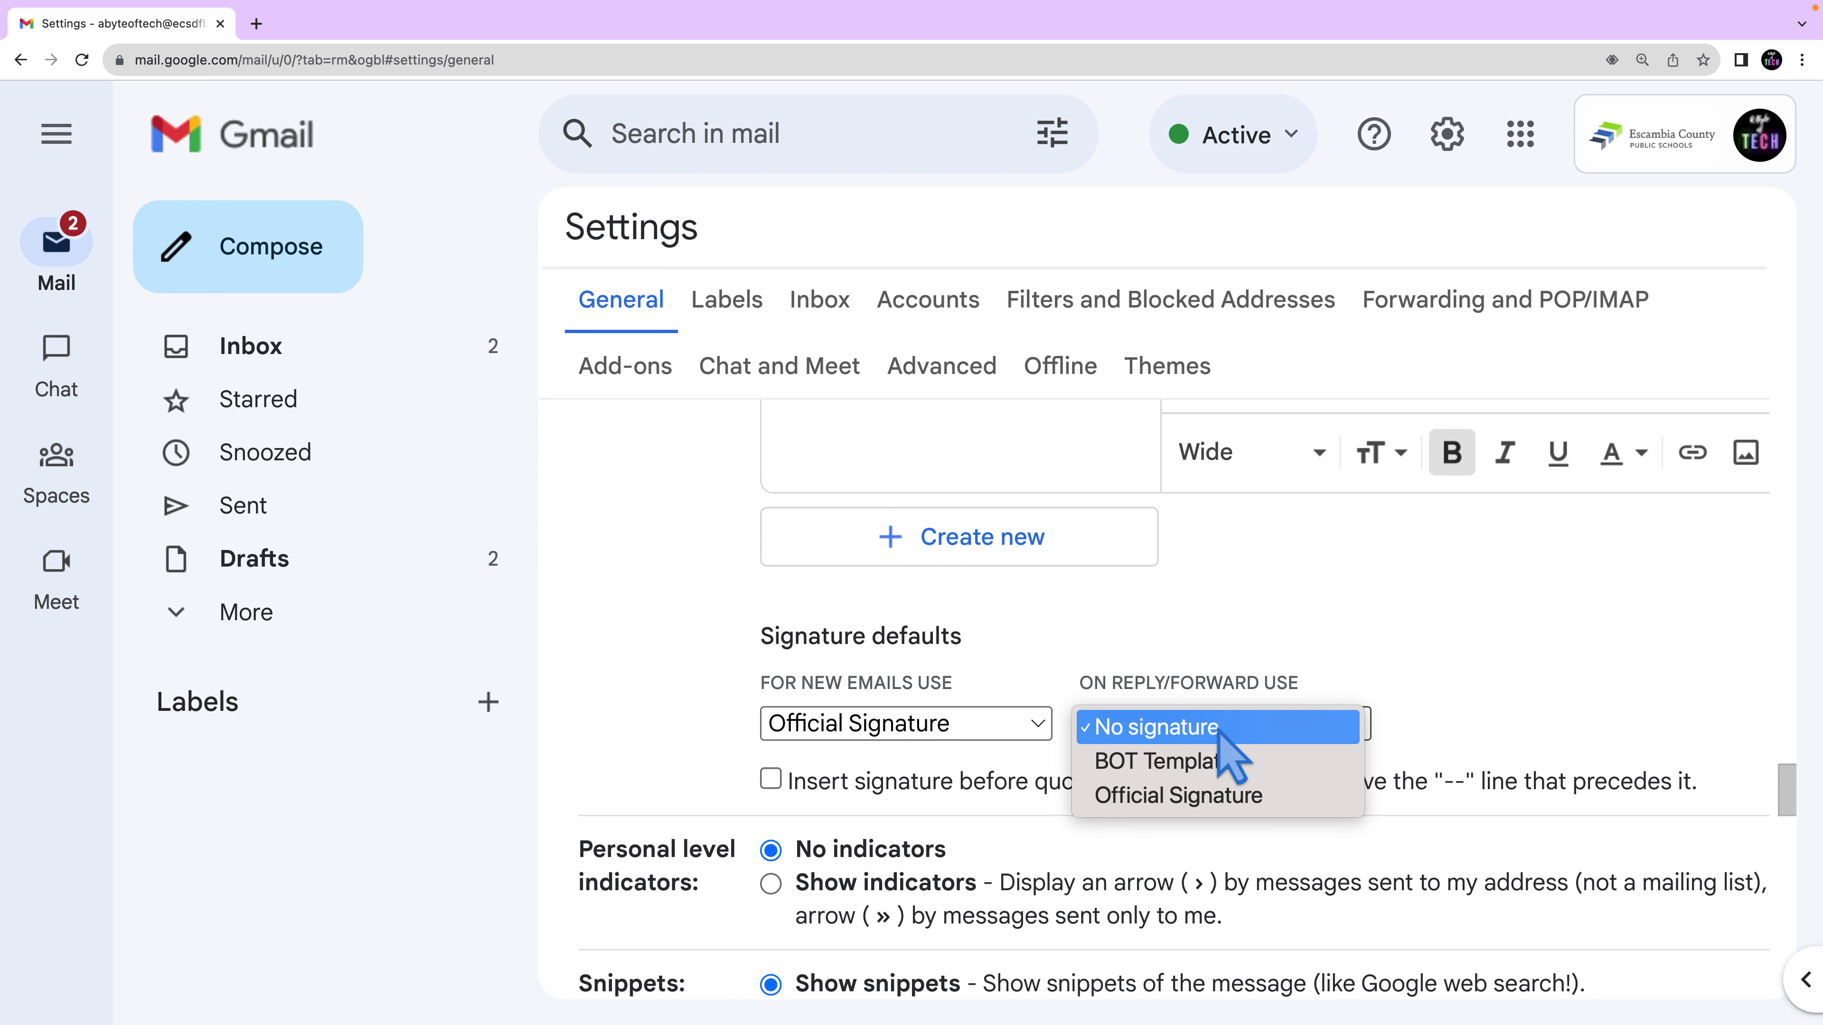
click(1220, 773)
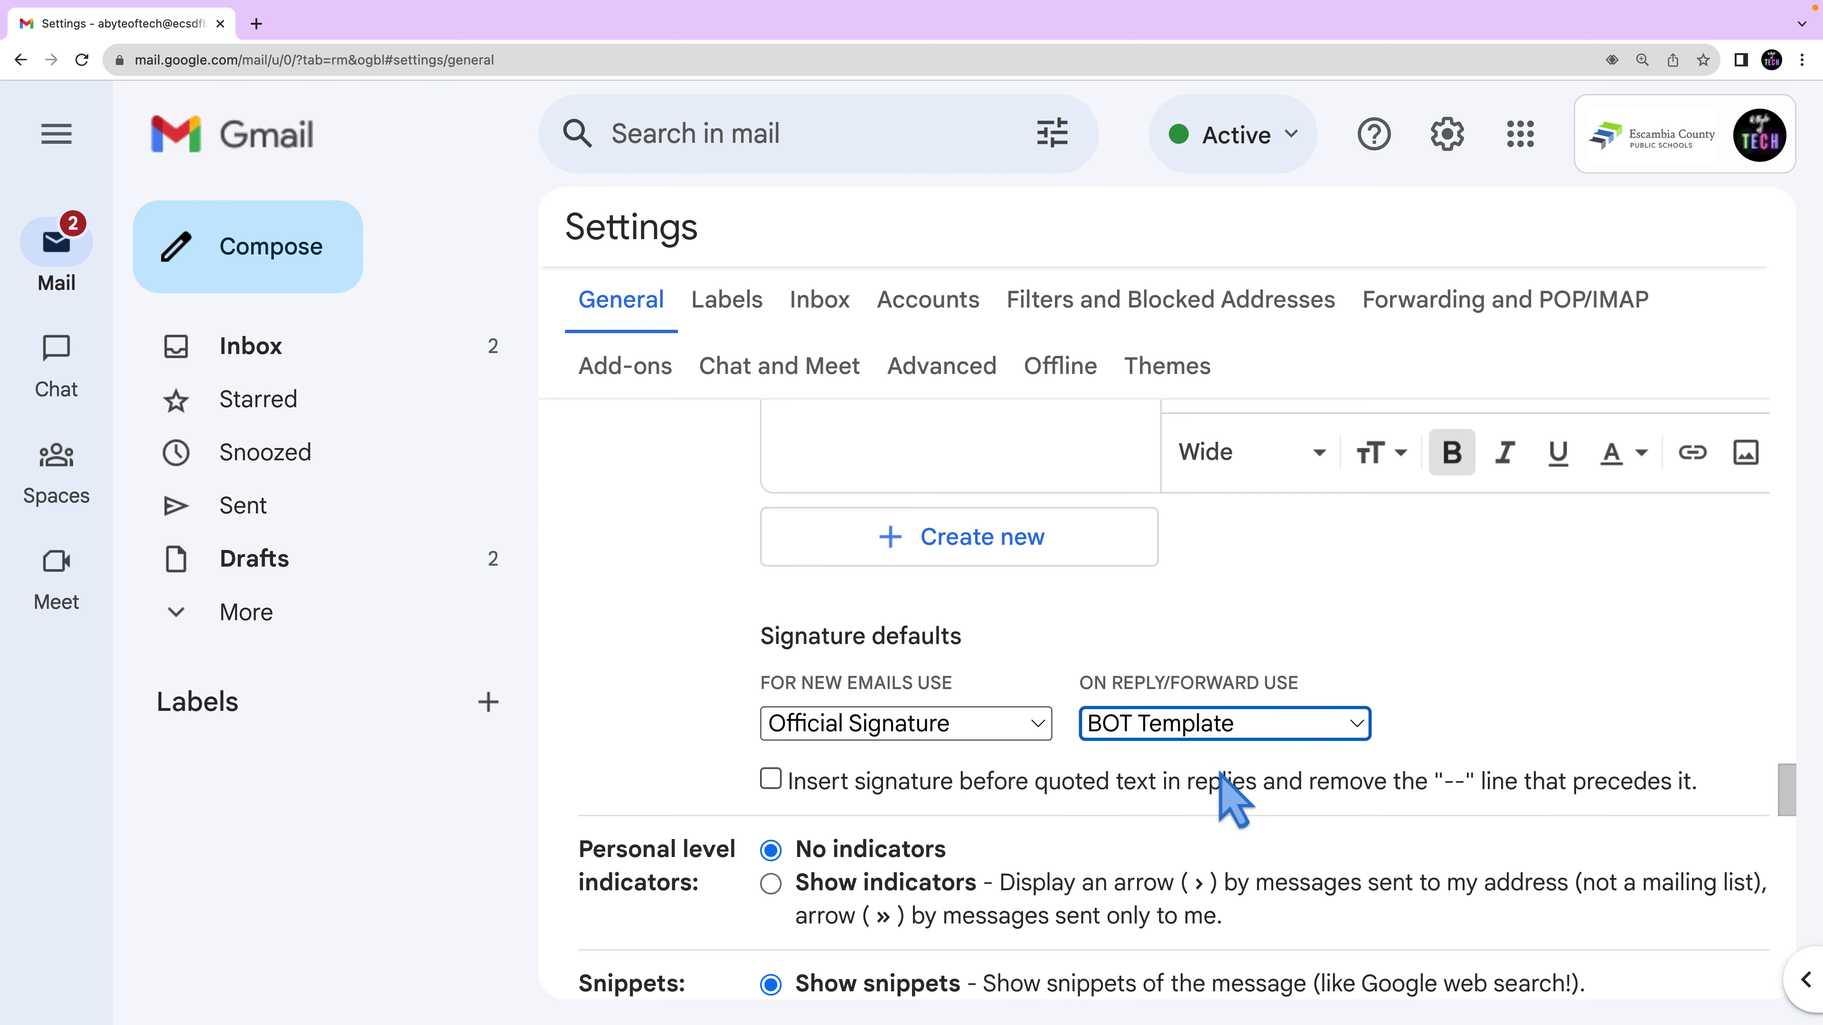
scroll(1105, 818, down, 15)
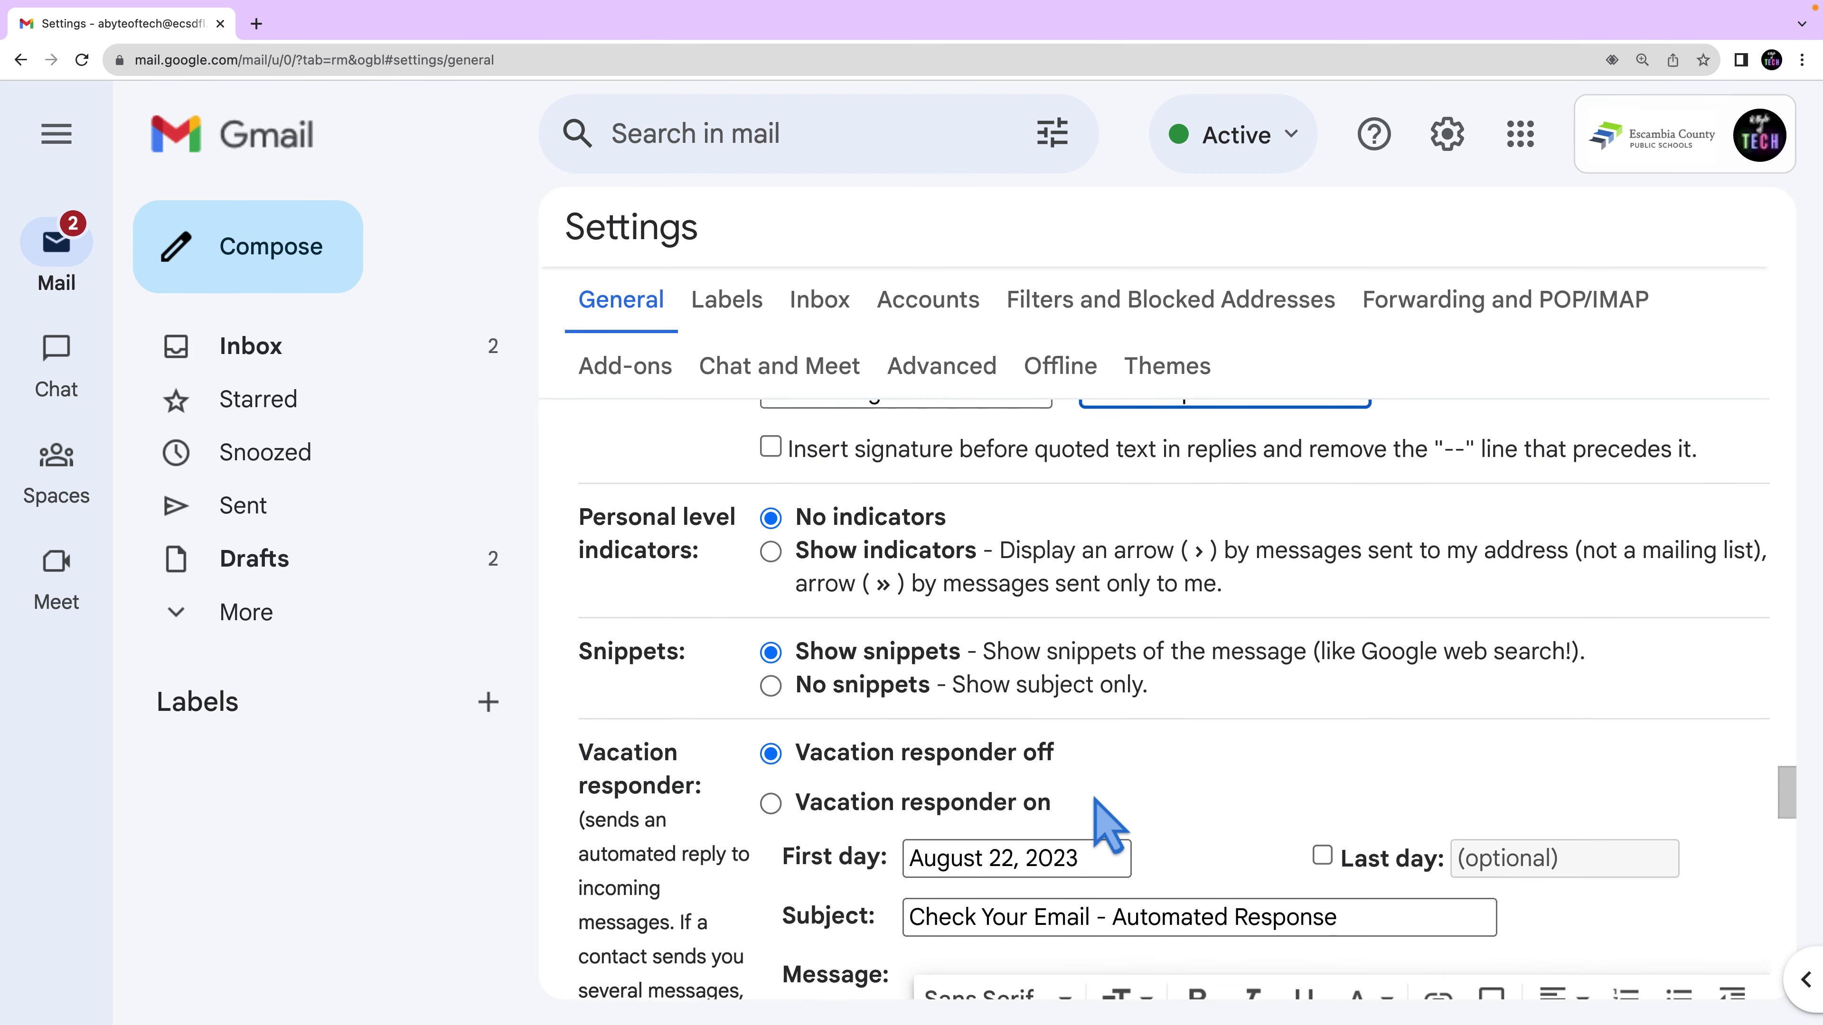
scroll(1092, 793, down, 12)
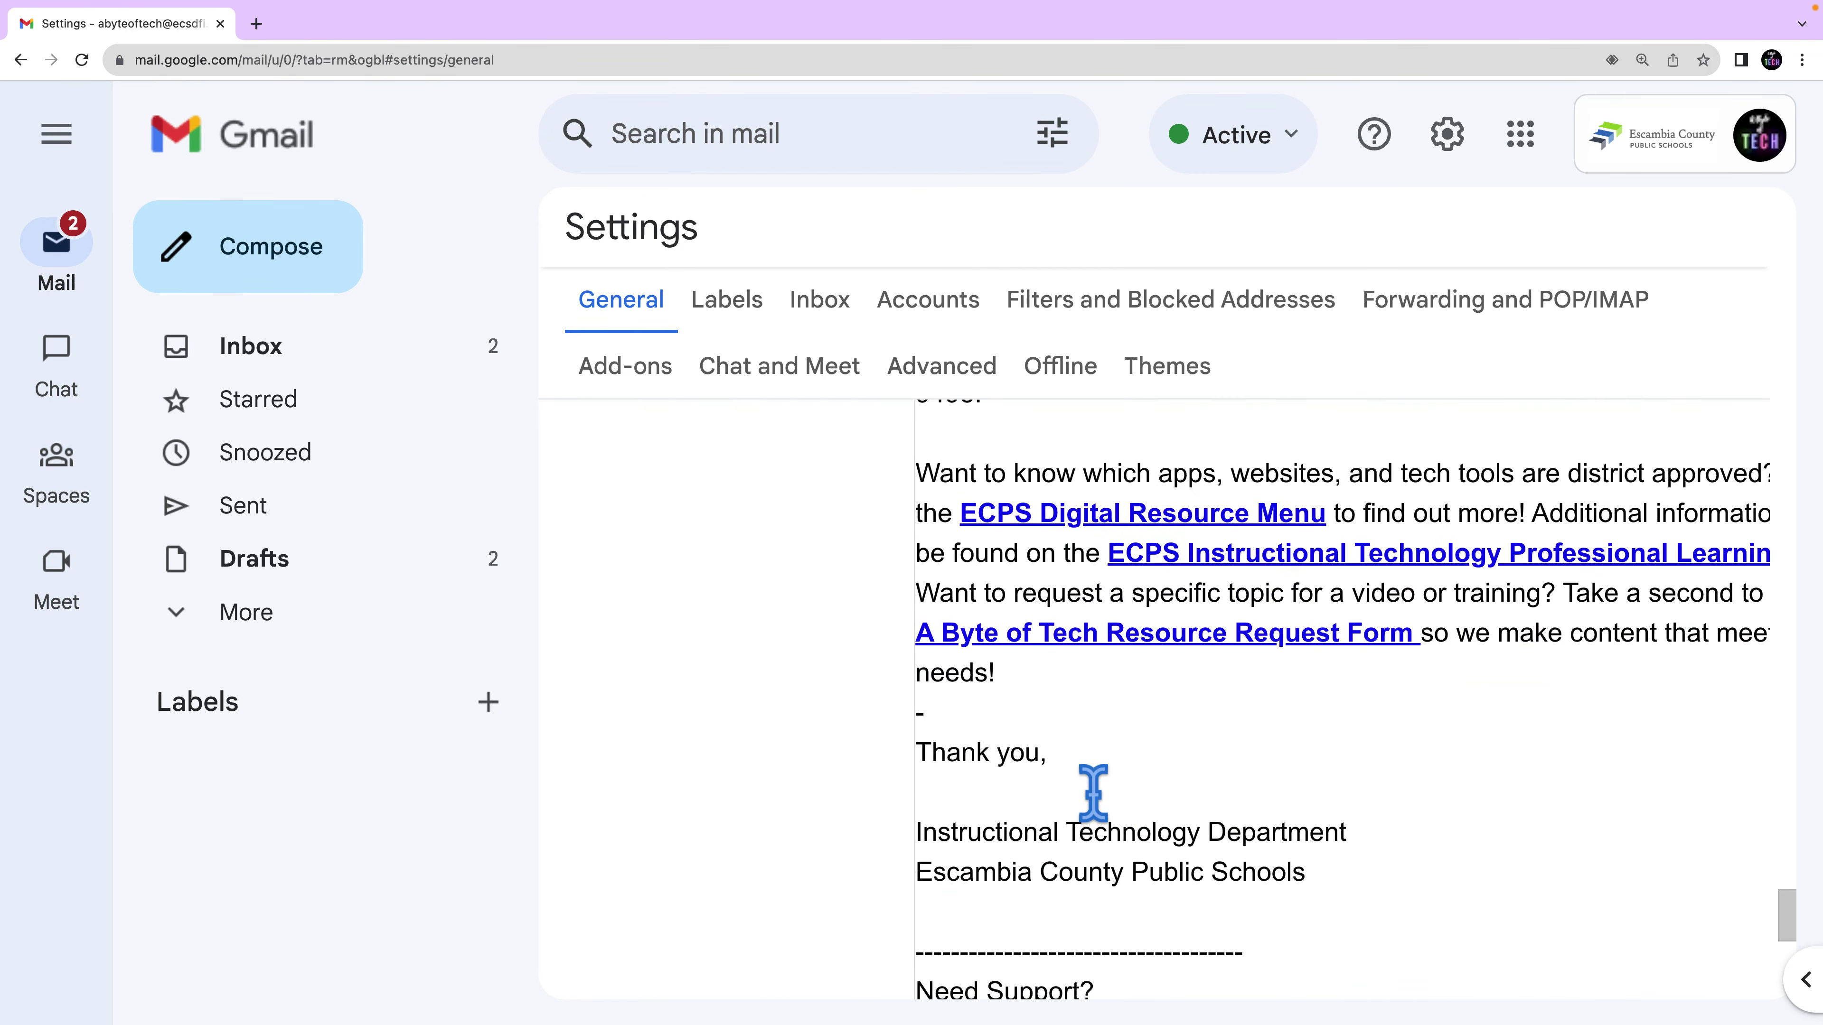
scroll(1092, 793, down, 2)
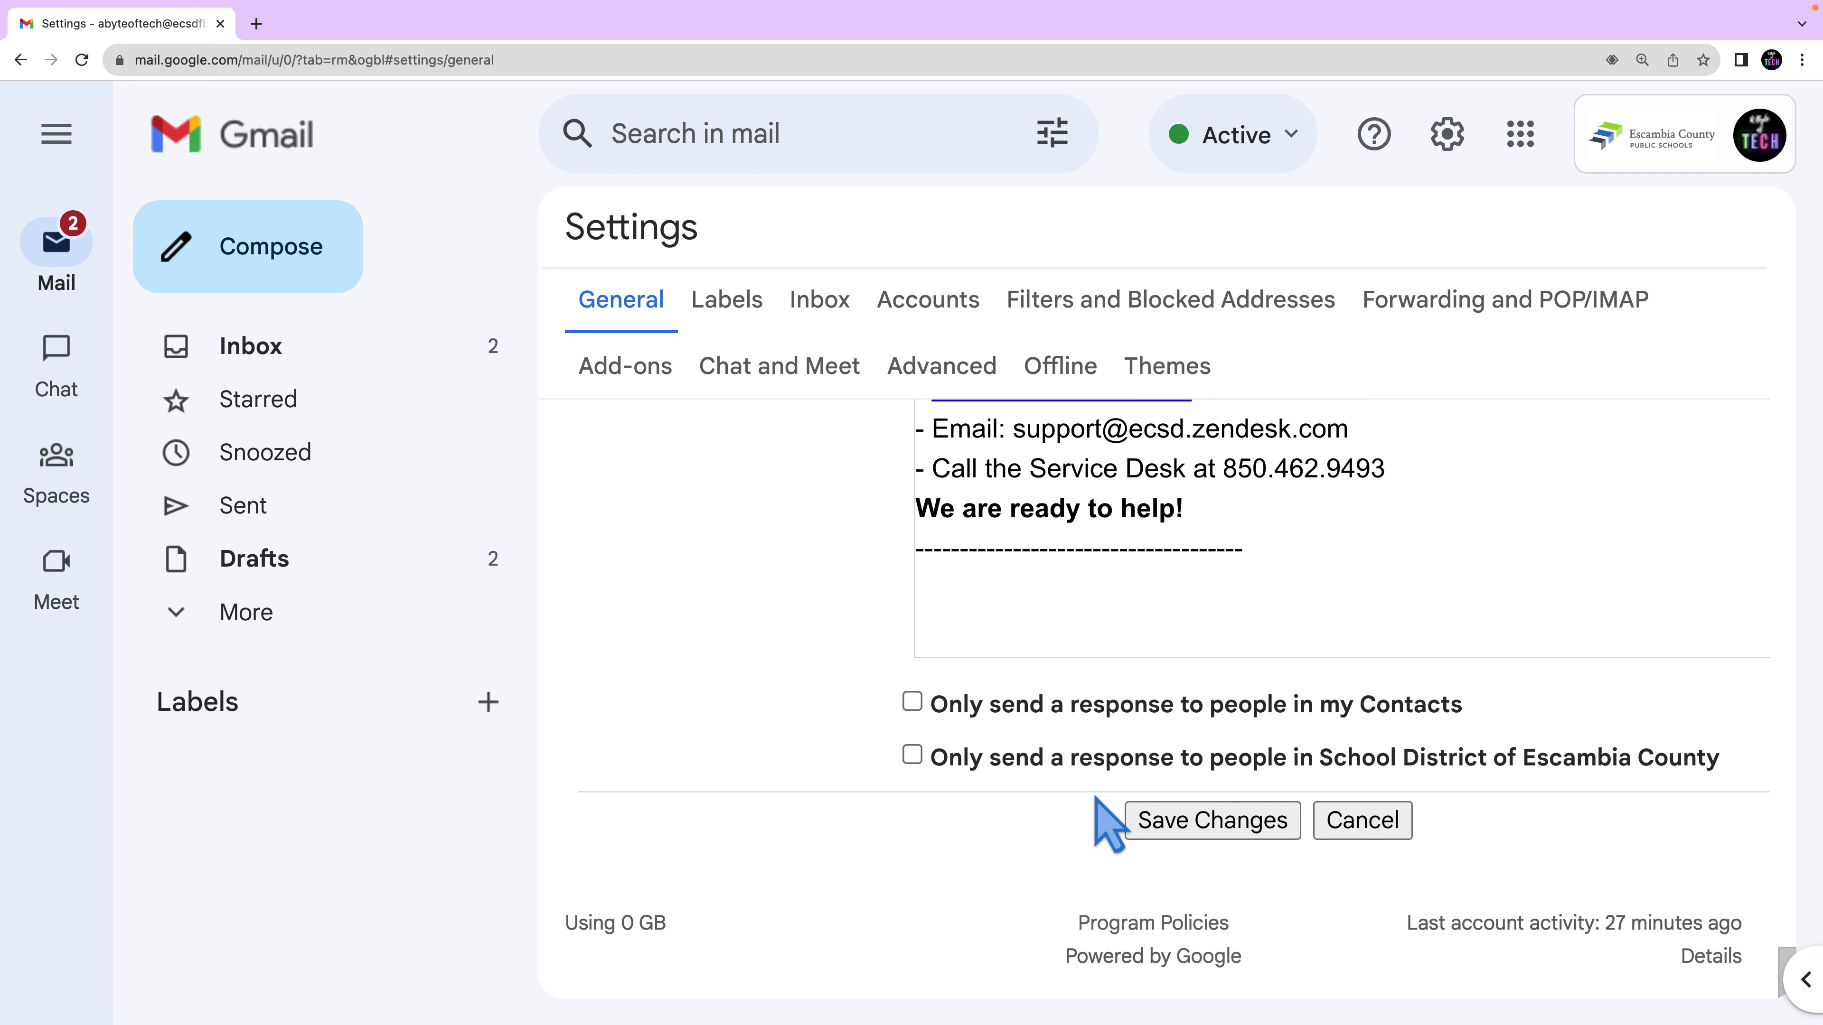
Step: Save the settings, then compose a new message and insert the BOT Template signature
click(1227, 822)
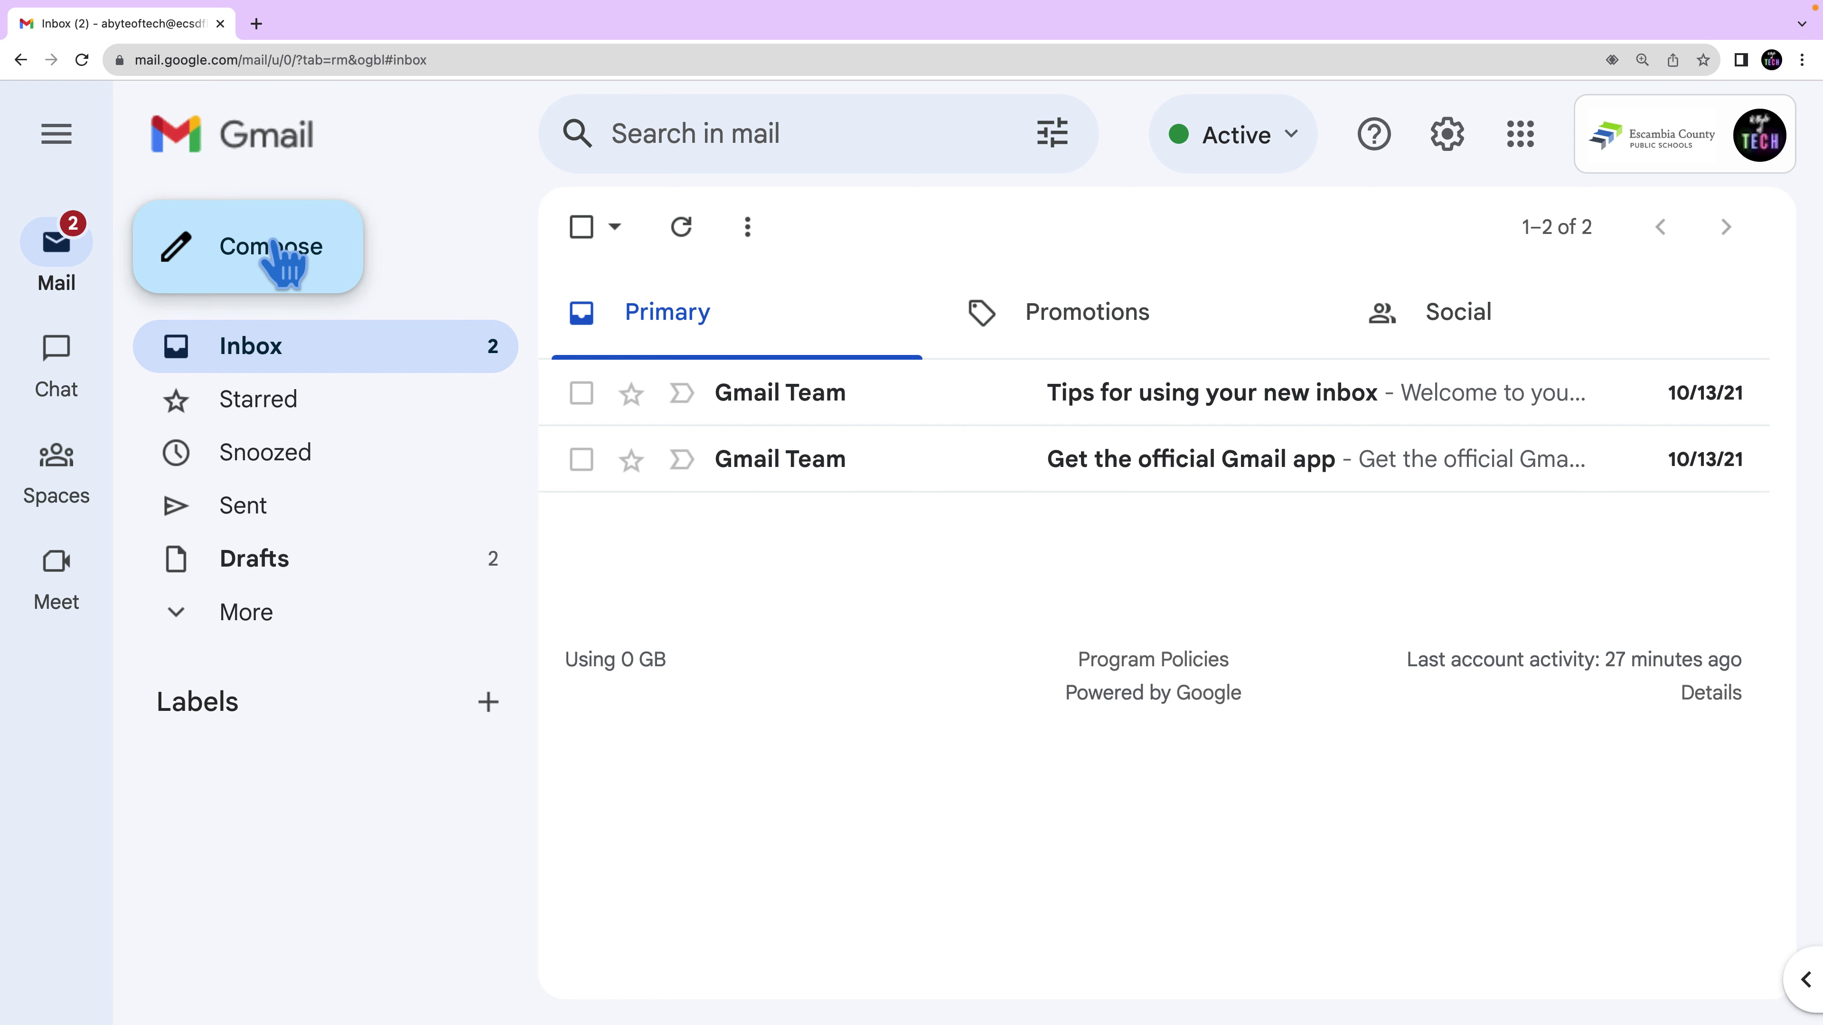
click(282, 264)
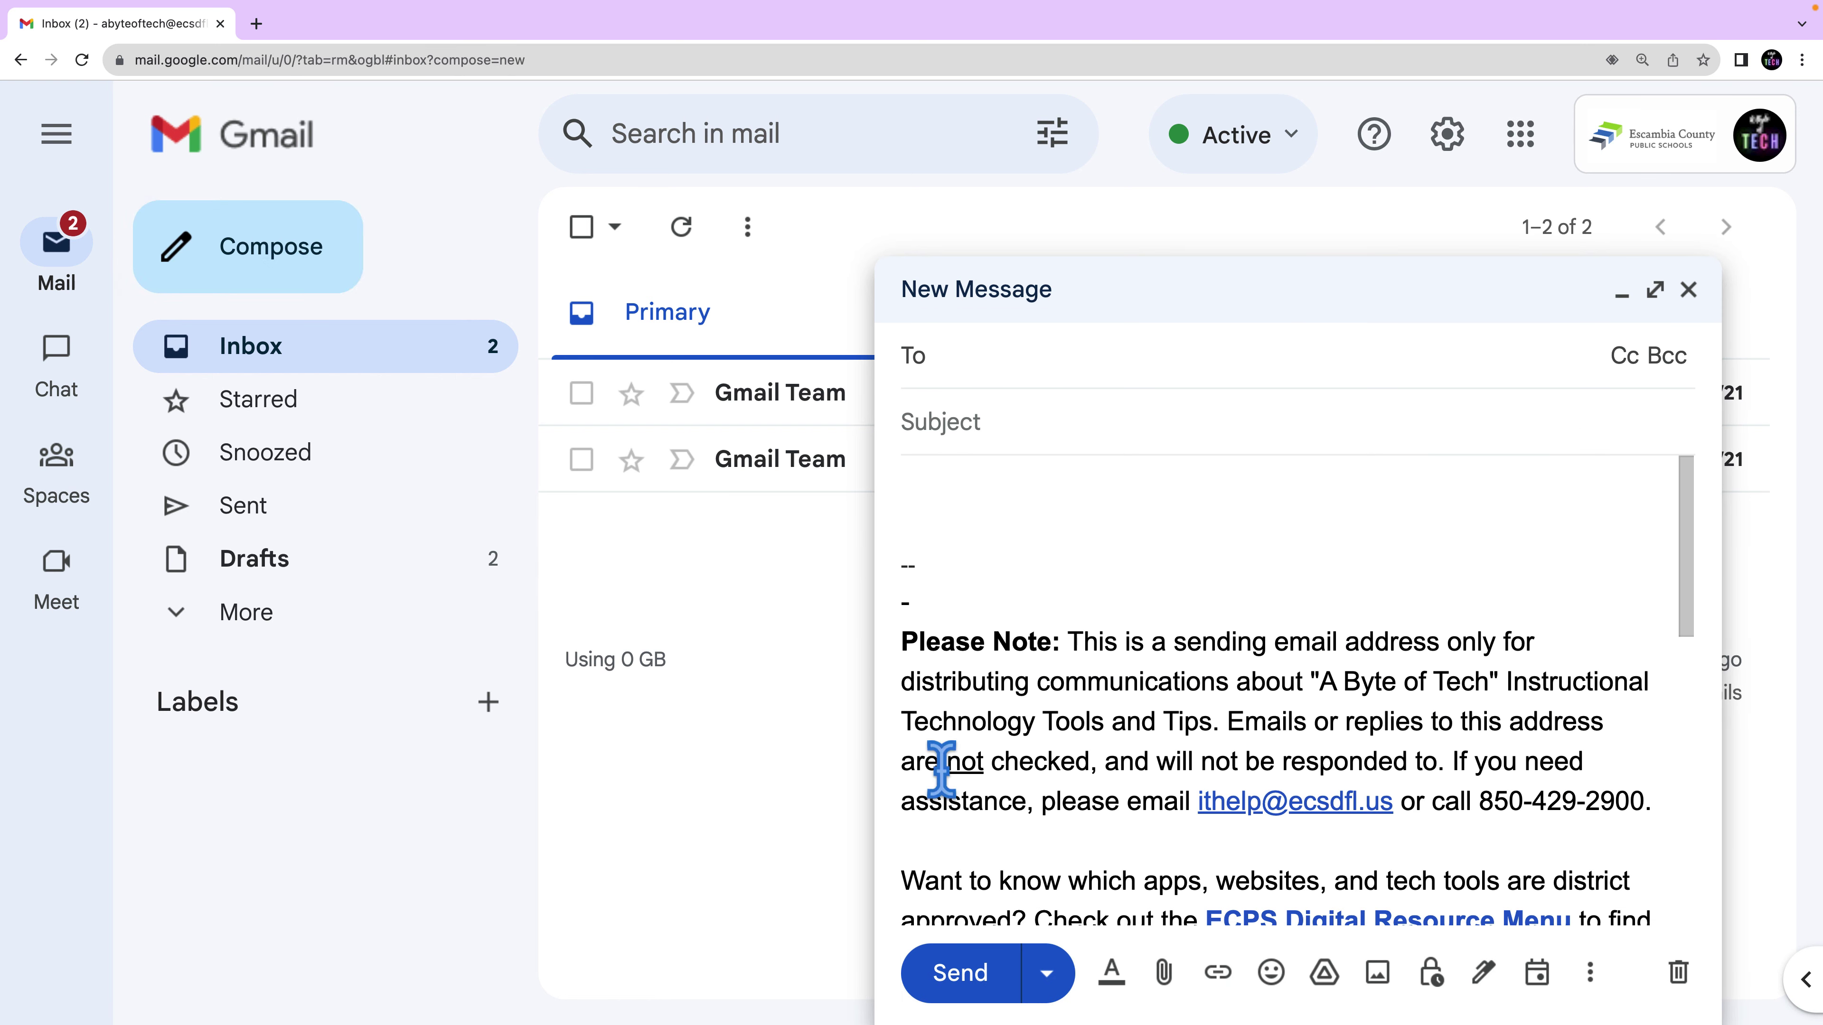
click(1484, 973)
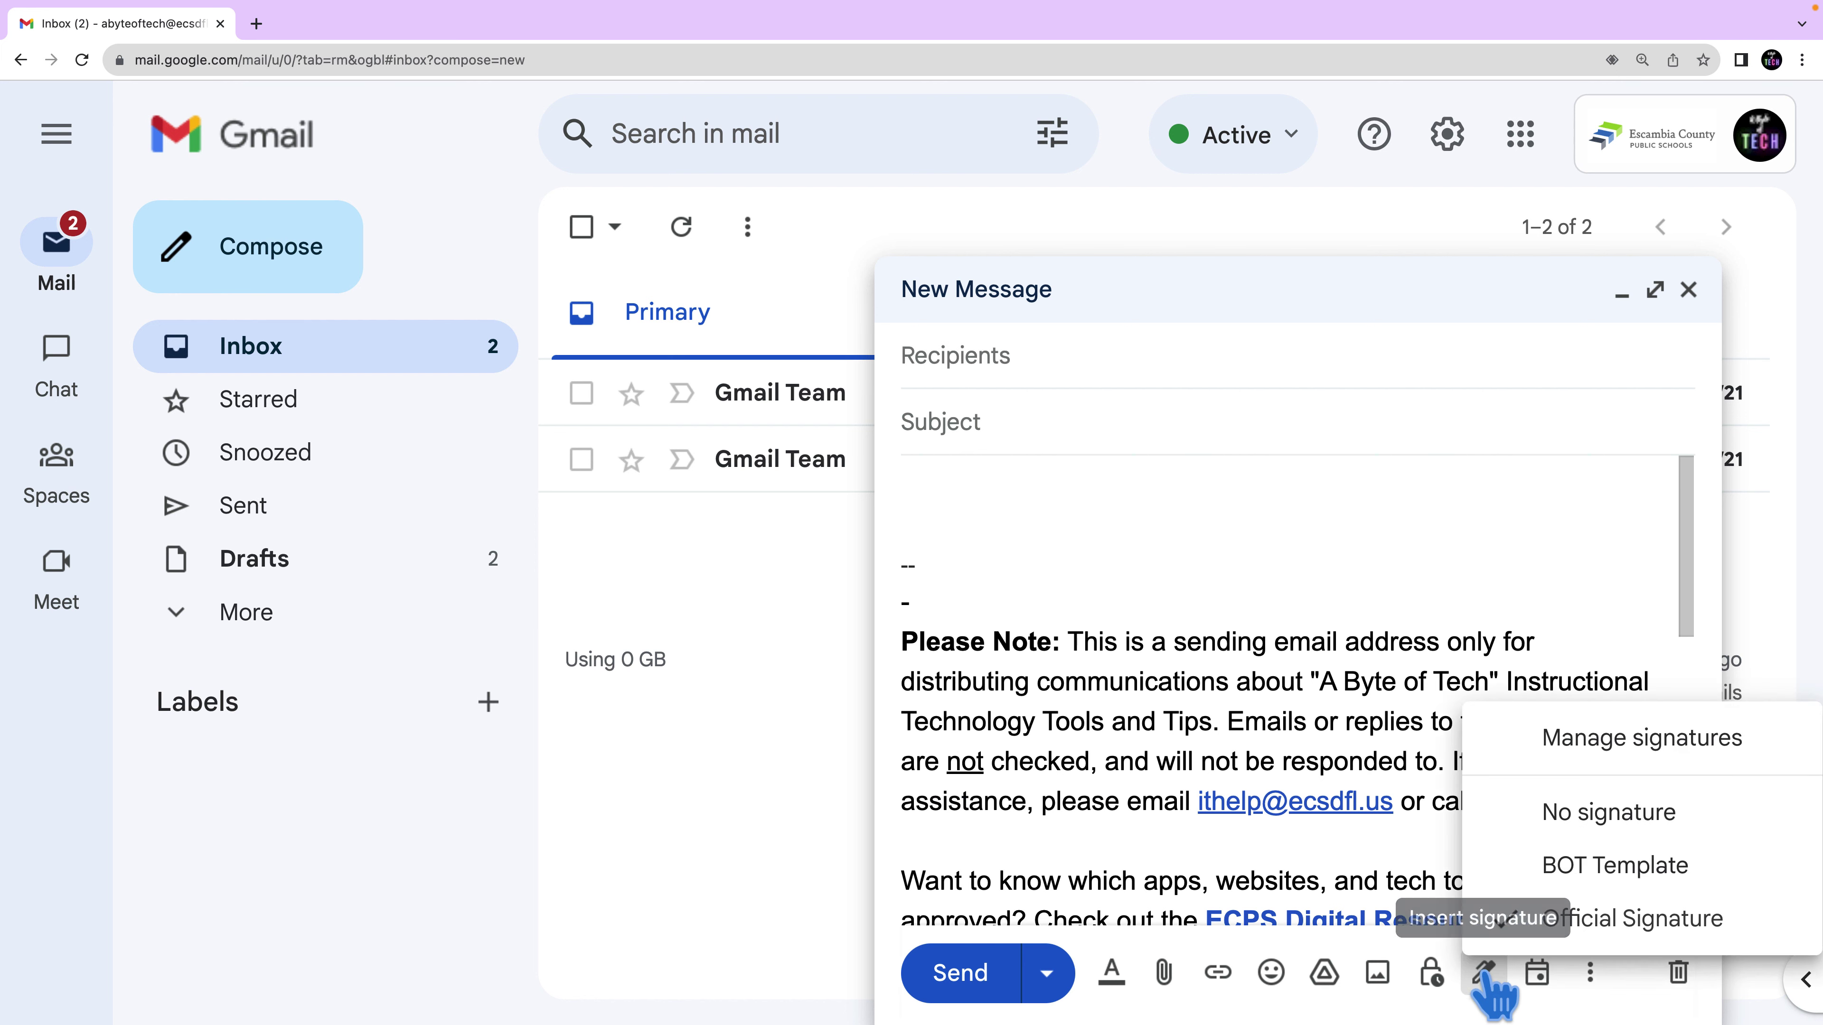
click(1587, 868)
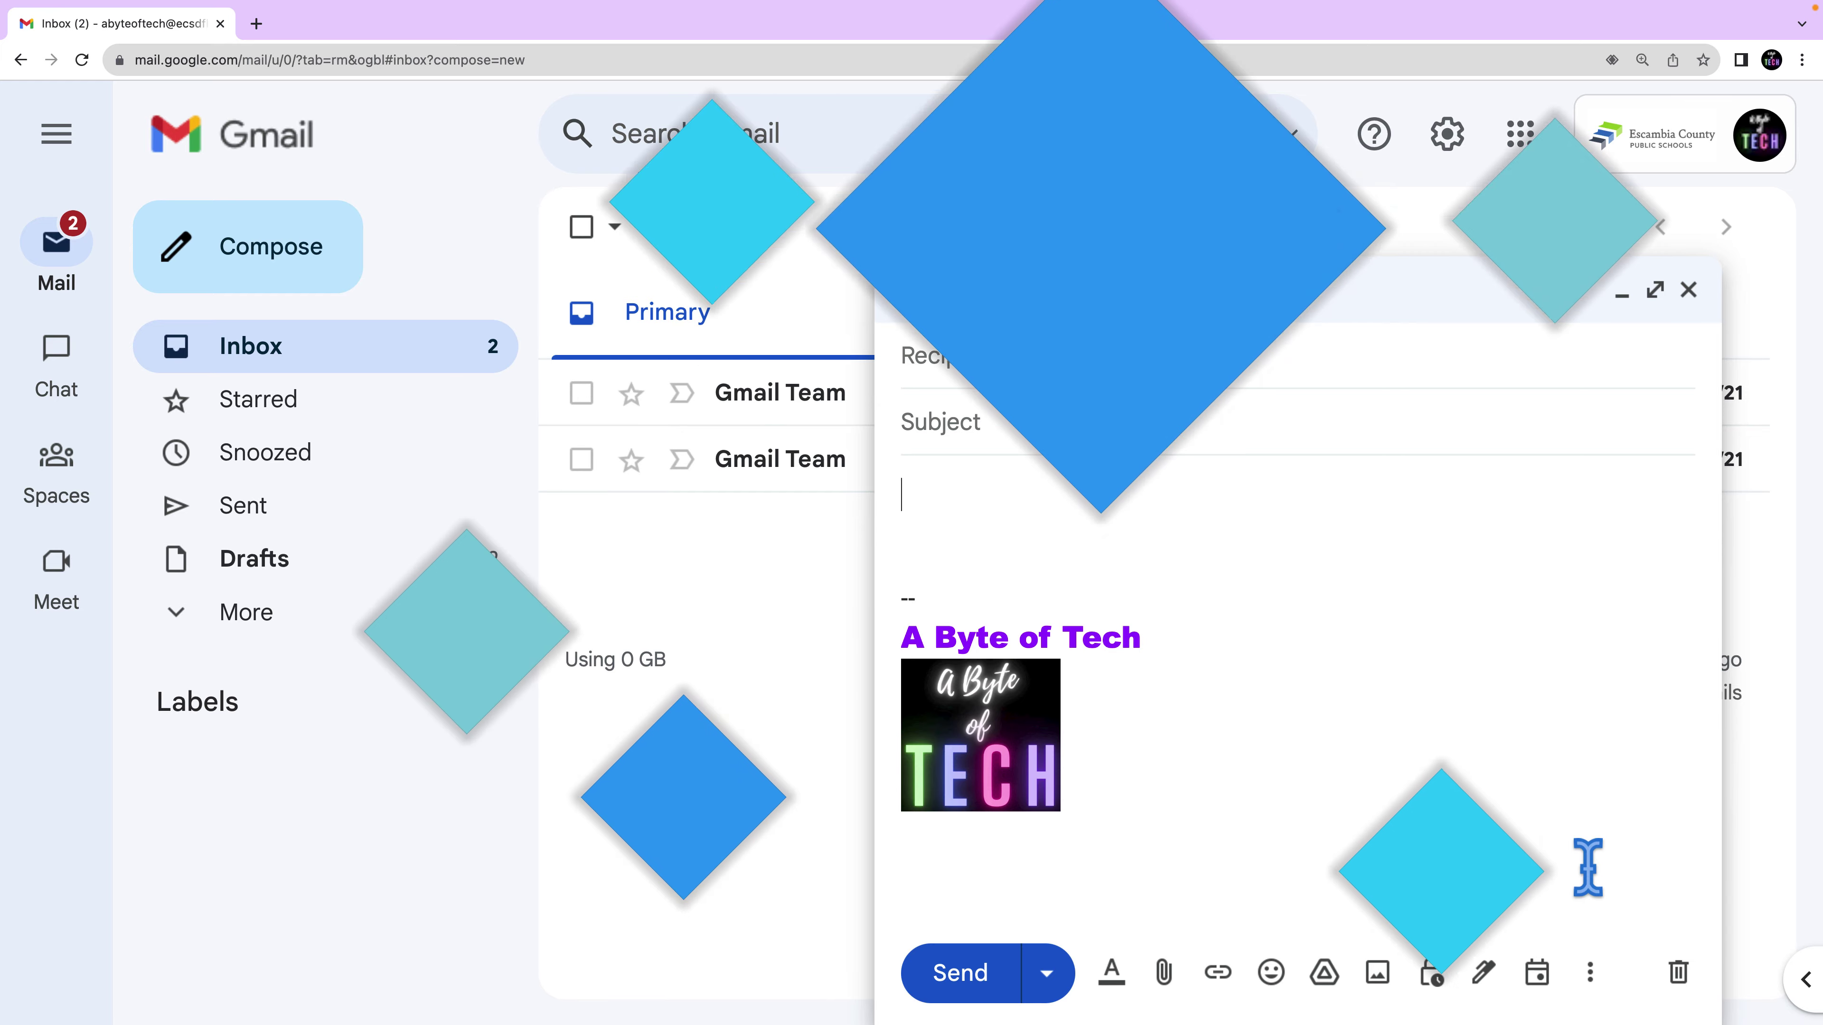